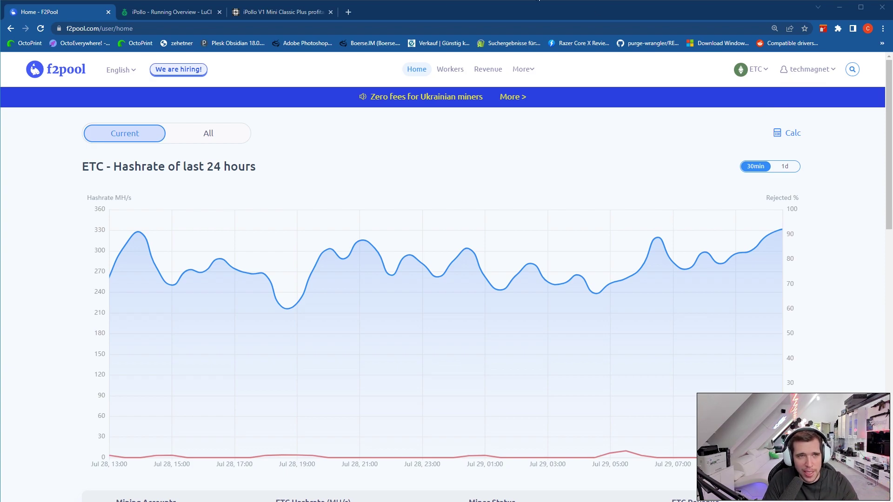
Step: Open the miner at 192.168.178.153 in a new tab, then log out and sign back in with the password
{"action": "left_click", "coordinate": [348, 12]}
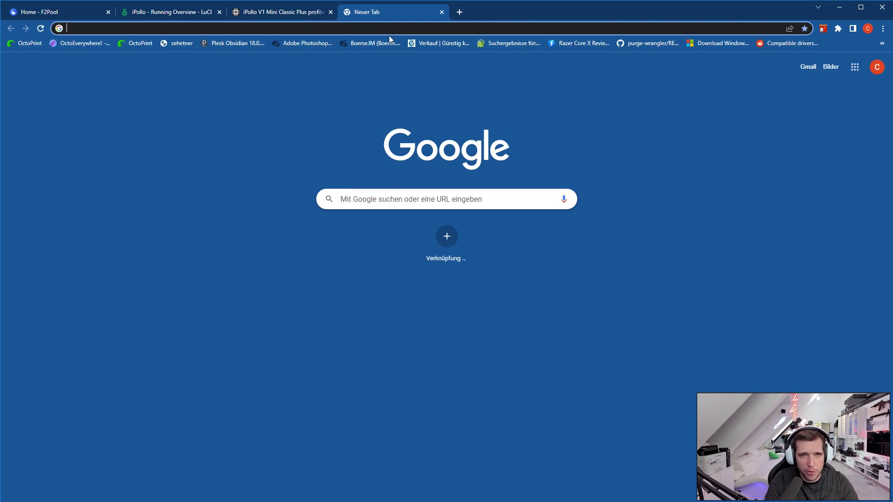
{"action": "type", "text": "192"}
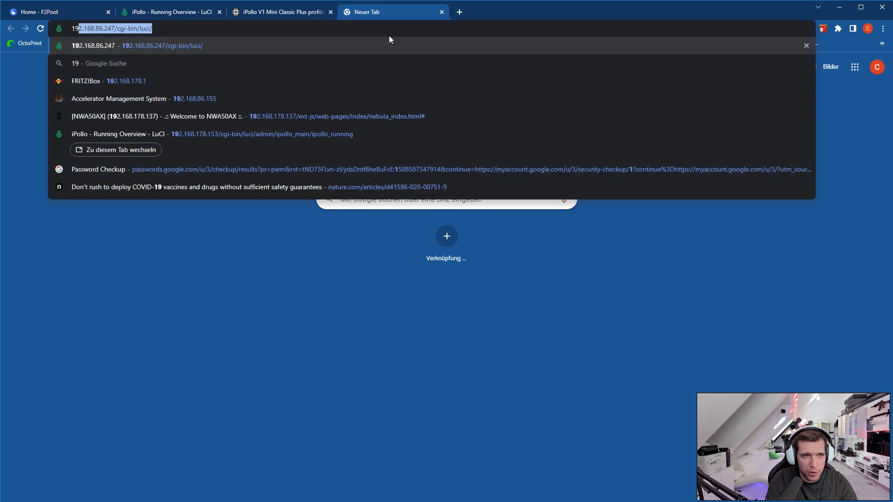
{"action": "key", "text": "Down"}
{"action": "key", "text": "Down"}
{"action": "key", "text": "Down"}
{"action": "key", "text": "Down"}
{"action": "key", "text": "Down"}
{"action": "key", "text": "Down"}
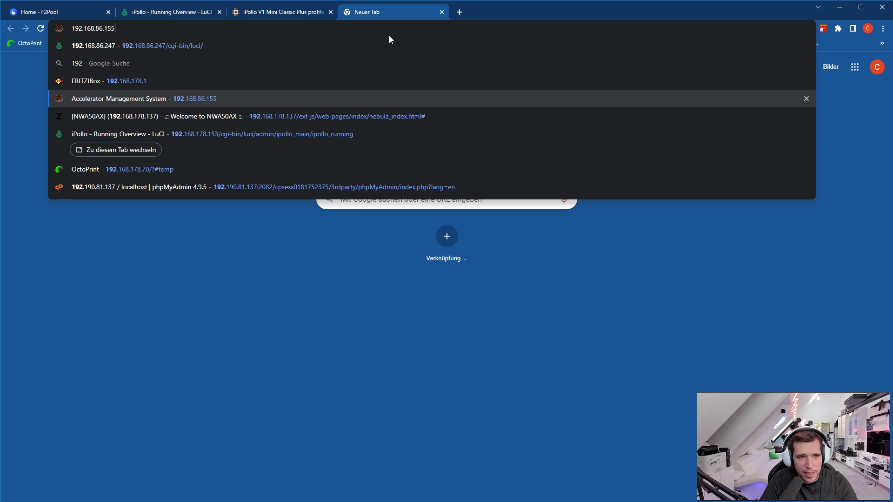
{"action": "key", "text": "BackSpace"}
{"action": "key", "text": "BackSpace"}
{"action": "key", "text": "BackSpace"}
{"action": "key", "text": "BackSpace"}
{"action": "key", "text": "BackSpace"}
{"action": "key", "text": "BackSpace"}
{"action": "key", "text": "BackSpace"}
{"action": "key", "text": "BackSpace"}
{"action": "key", "text": "BackSpace"}
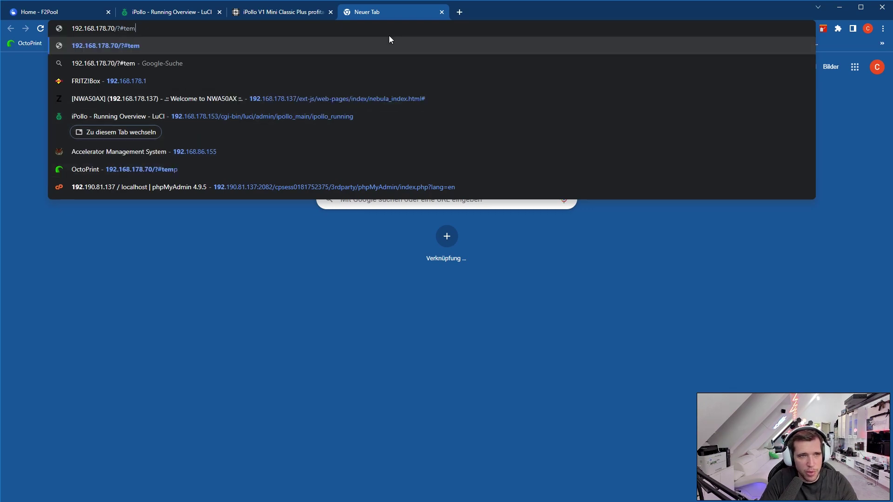
{"action": "type", "text": "1"}
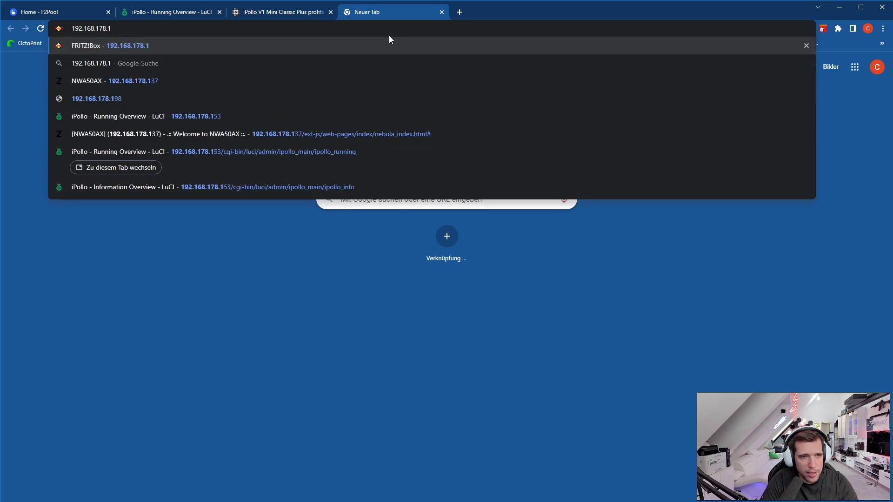
{"action": "left_click", "coordinate": [192, 117]}
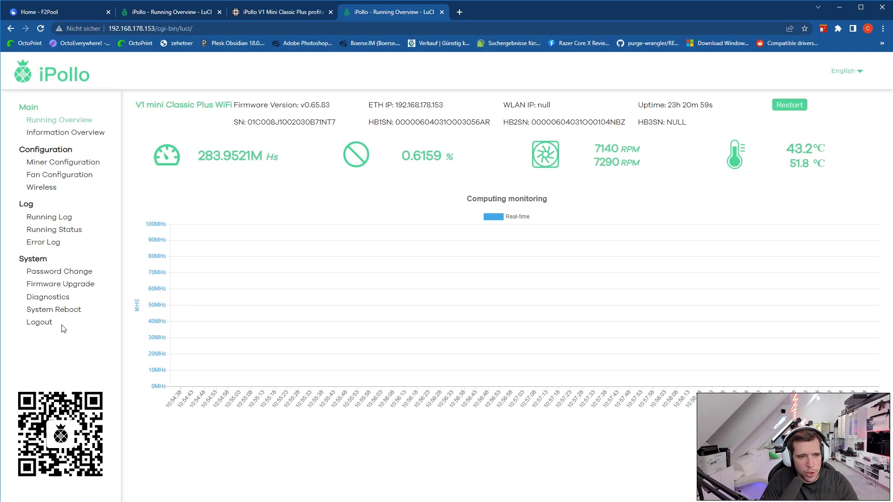
{"action": "left_click", "coordinate": [49, 322]}
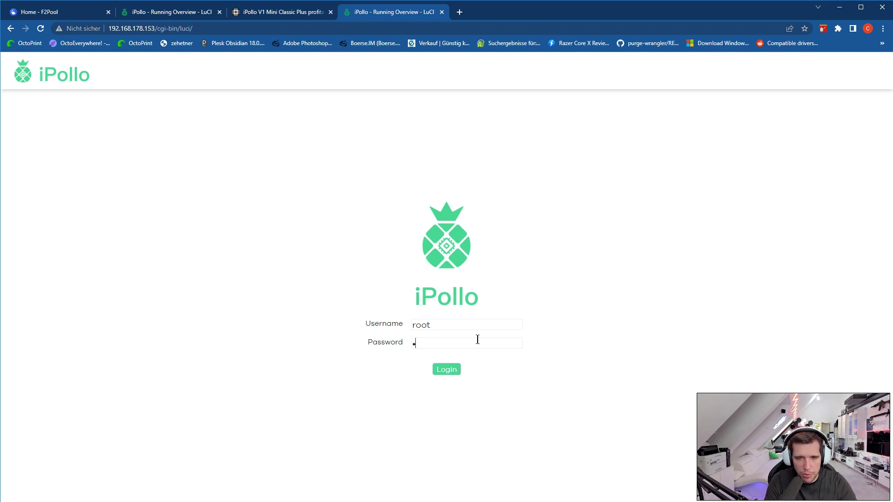
{"action": "key", "text": "Return"}
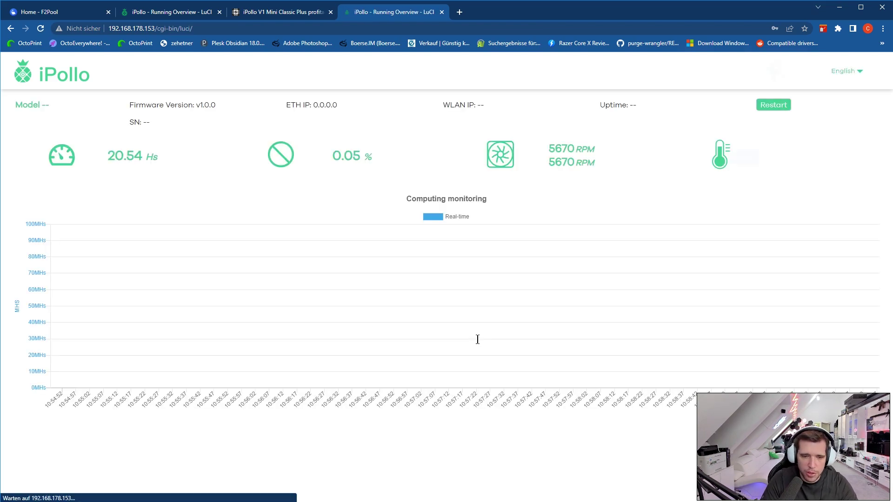
Step: Dismiss the save-password prompt and highlight the firmware, WLAN IP, uptime and serial header values
{"action": "left_click", "coordinate": [741, 160]}
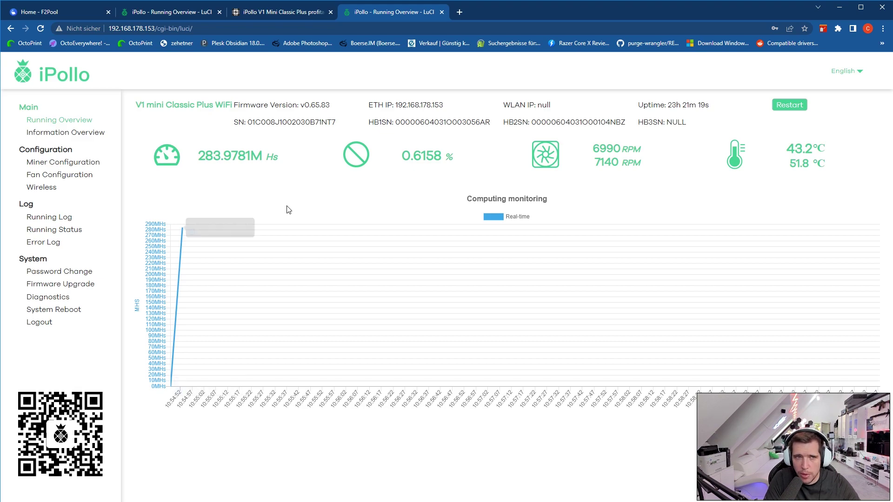
{"action": "left_click_drag", "start_coordinate": [231, 104], "coordinate": [492, 105]}
{"action": "left_click", "coordinate": [557, 111]}
{"action": "left_click", "coordinate": [493, 105]}
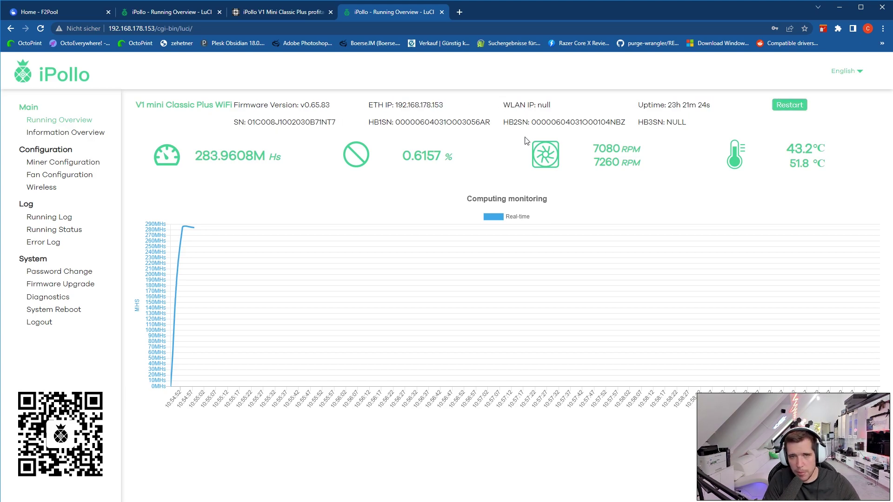
{"action": "mouse_move", "coordinate": [630, 109]}
{"action": "left_mouse_down"}
{"action": "mouse_move", "coordinate": [714, 106]}
{"action": "mouse_move", "coordinate": [642, 107]}
{"action": "left_mouse_up"}
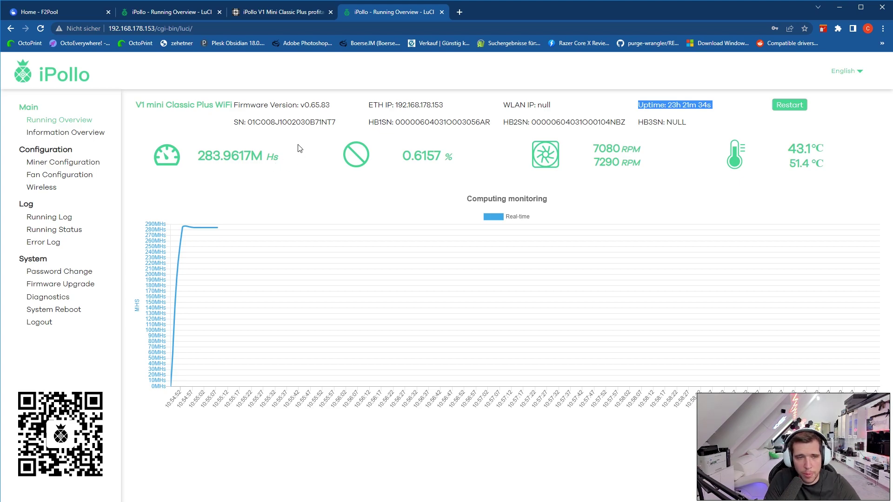
Step: Highlight the current hashrate figure of about 283.9 MH/s
{"action": "mouse_move", "coordinate": [294, 158]}
{"action": "left_mouse_down"}
{"action": "mouse_move", "coordinate": [203, 170]}
{"action": "mouse_move", "coordinate": [200, 159]}
{"action": "mouse_move", "coordinate": [288, 167]}
{"action": "left_mouse_up"}
{"action": "double_click", "coordinate": [202, 159]}
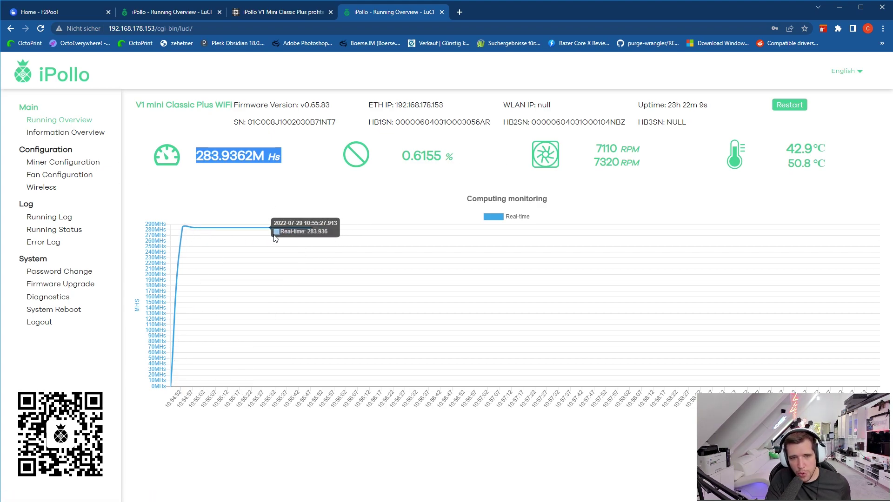
{"action": "left_click", "coordinate": [45, 12]}
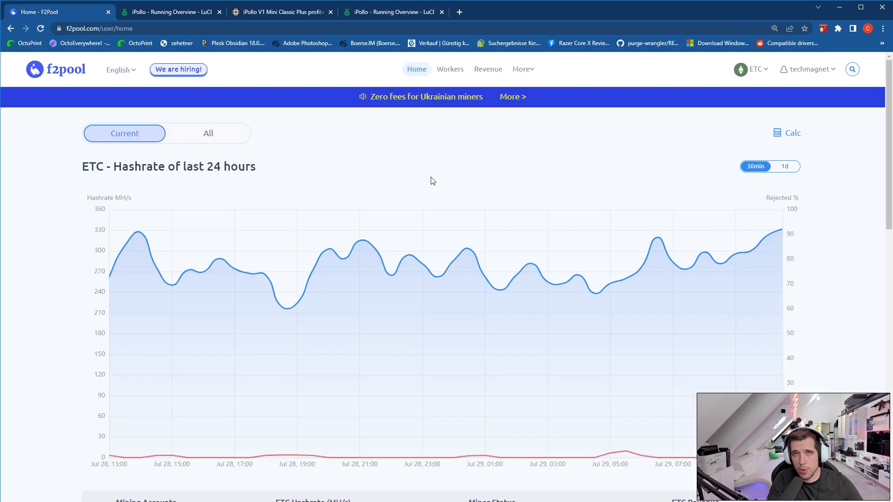
Step: Highlight F2Pool's 1h hashrate 337.65 and 24h hashrate 267.54 in the Mining Accounts table
{"action": "scroll", "coordinate": [358, 239], "scroll_direction": "down", "scroll_amount": 3}
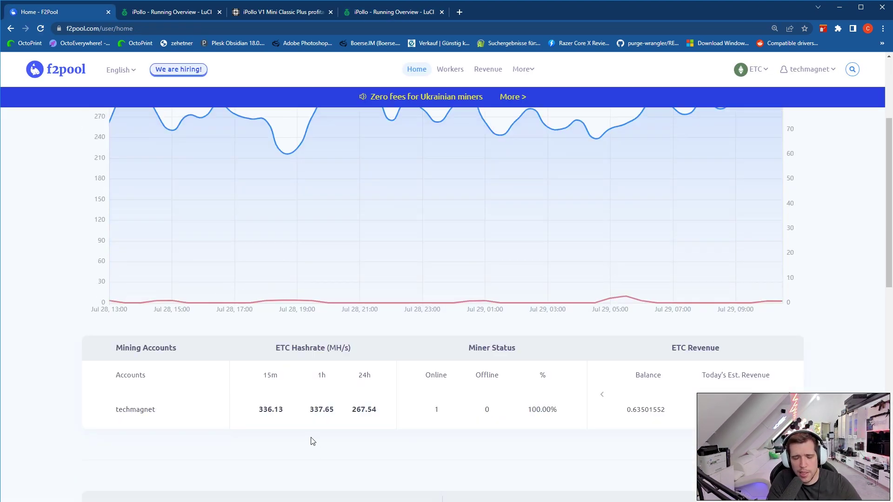
{"action": "left_click_drag", "start_coordinate": [307, 411], "coordinate": [382, 423]}
{"action": "left_click", "coordinate": [301, 425]}
{"action": "left_click", "coordinate": [381, 423]}
{"action": "scroll", "coordinate": [382, 426], "scroll_direction": "up", "scroll_amount": 3}
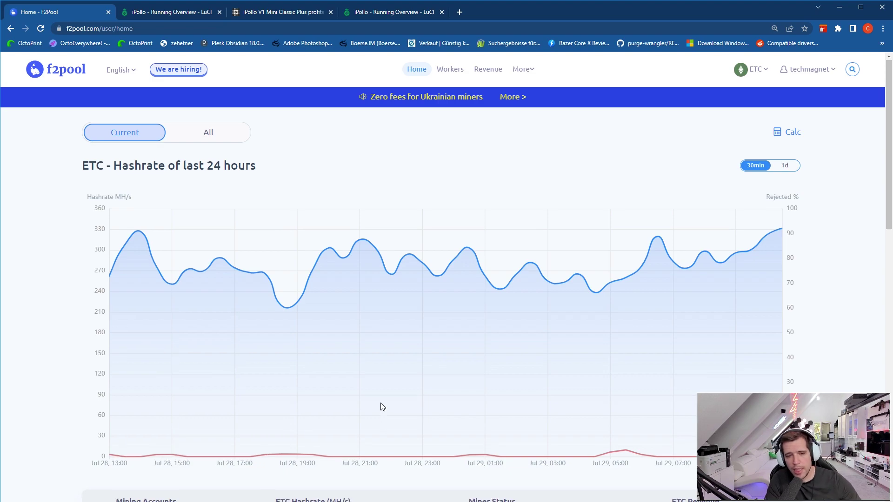
{"action": "scroll", "coordinate": [384, 416], "scroll_direction": "down", "scroll_amount": 3}
{"action": "left_click_drag", "start_coordinate": [373, 409], "coordinate": [352, 412]}
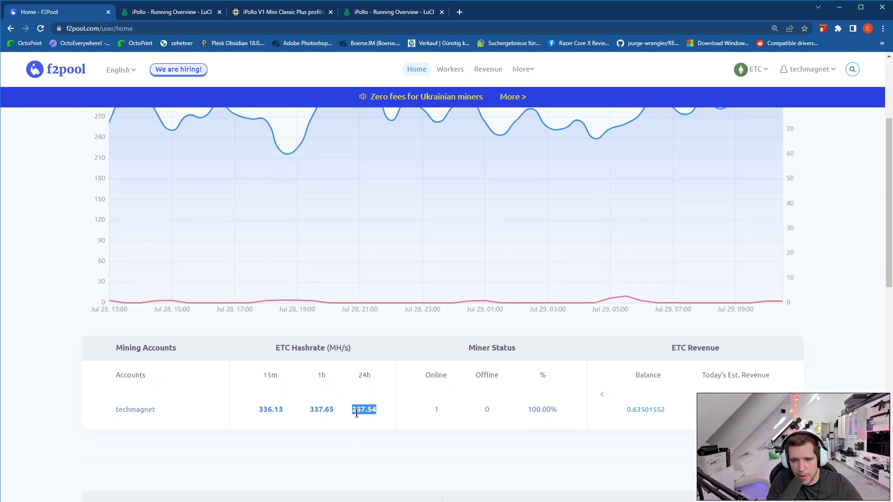
{"action": "left_click", "coordinate": [341, 415]}
{"action": "scroll", "coordinate": [386, 414], "scroll_direction": "down", "scroll_amount": 2}
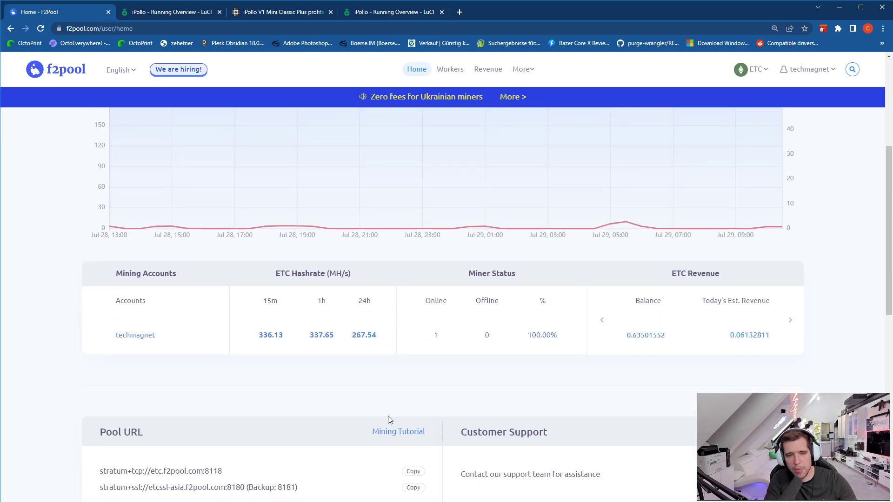
Step: Check the miner's uptime on the Running Overview, then re-scan the F2Pool dashboard
{"action": "left_click", "coordinate": [379, 14]}
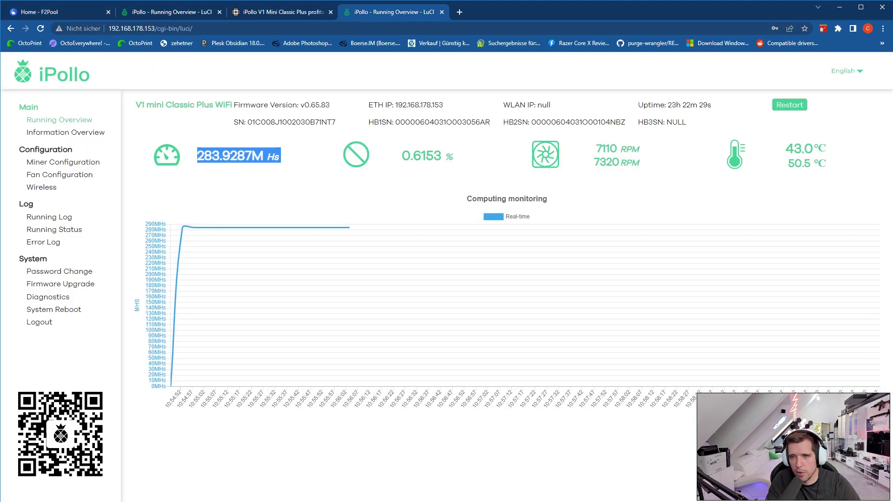
{"action": "left_click_drag", "start_coordinate": [659, 110], "coordinate": [729, 108]}
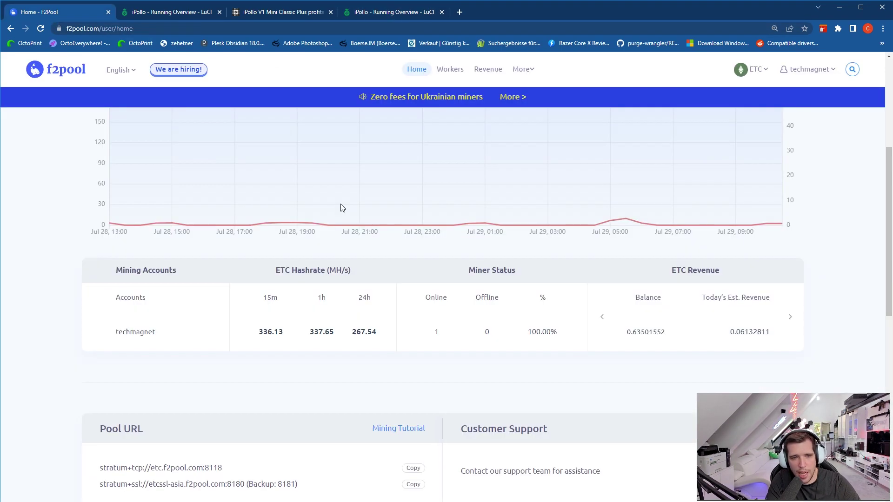
{"action": "left_click", "coordinate": [47, 14]}
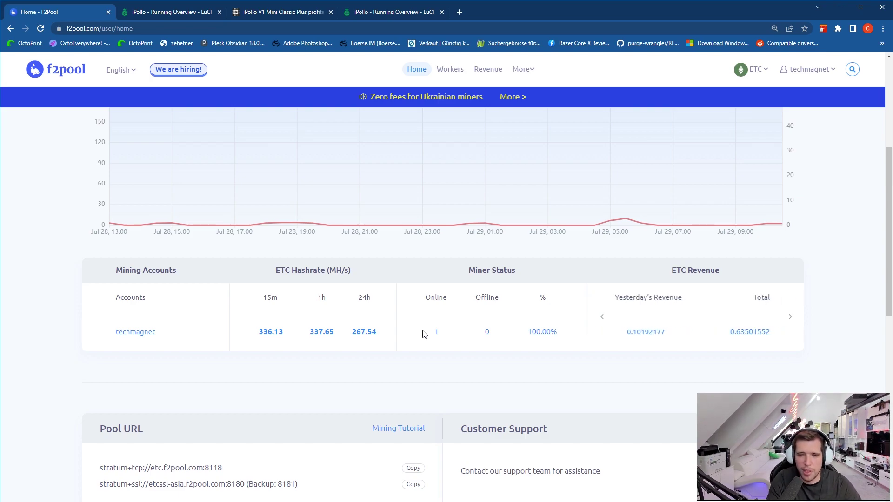
{"action": "scroll", "coordinate": [421, 331], "scroll_direction": "up", "scroll_amount": 5}
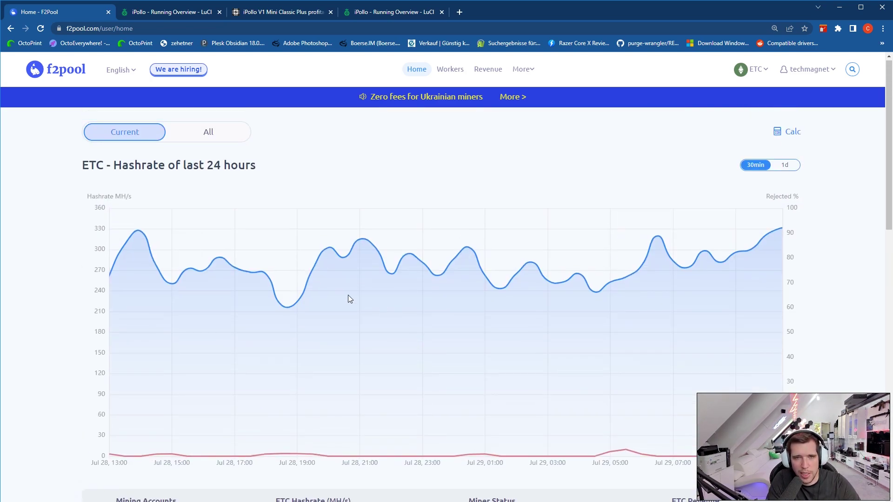
{"action": "scroll", "coordinate": [288, 268], "scroll_direction": "down", "scroll_amount": 3}
{"action": "scroll", "coordinate": [406, 294], "scroll_direction": "up", "scroll_amount": 2}
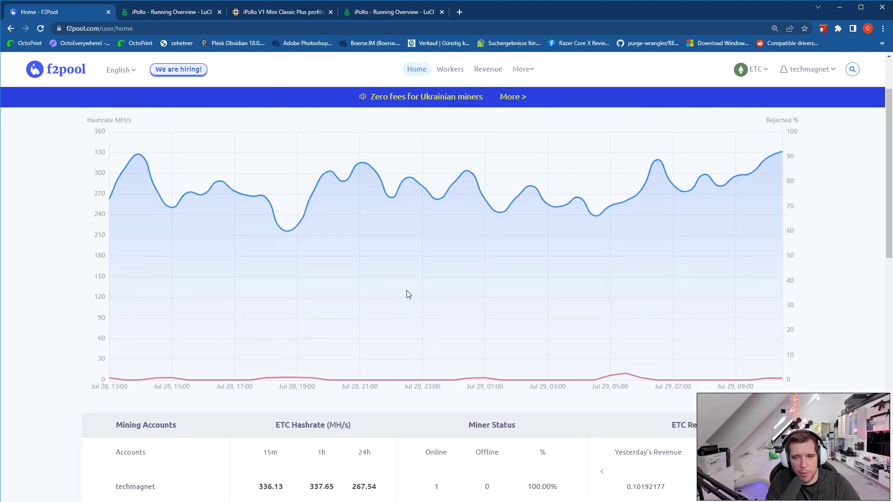
{"action": "scroll", "coordinate": [411, 294], "scroll_direction": "down", "scroll_amount": 3}
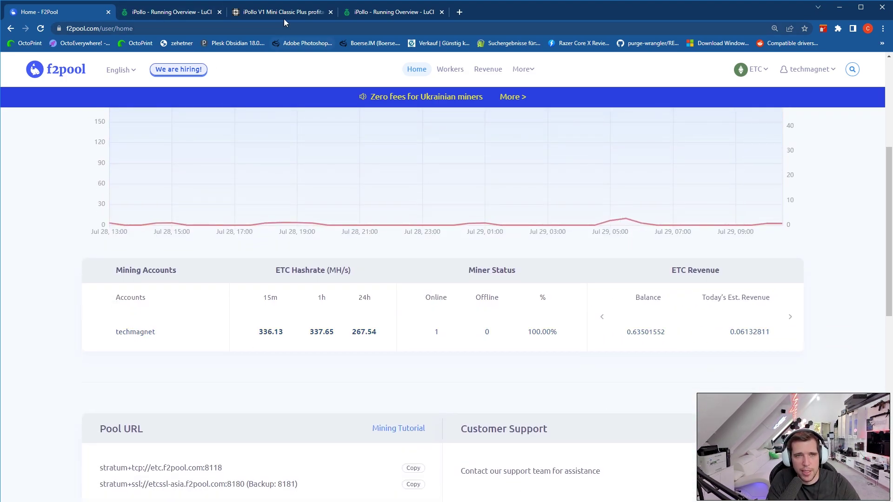
{"action": "left_click", "coordinate": [285, 13]}
Step: Dismiss the notification and highlight the V1 Mini Classic Plus heading, estimated at $5.97/day
{"action": "left_click", "coordinate": [578, 99]}
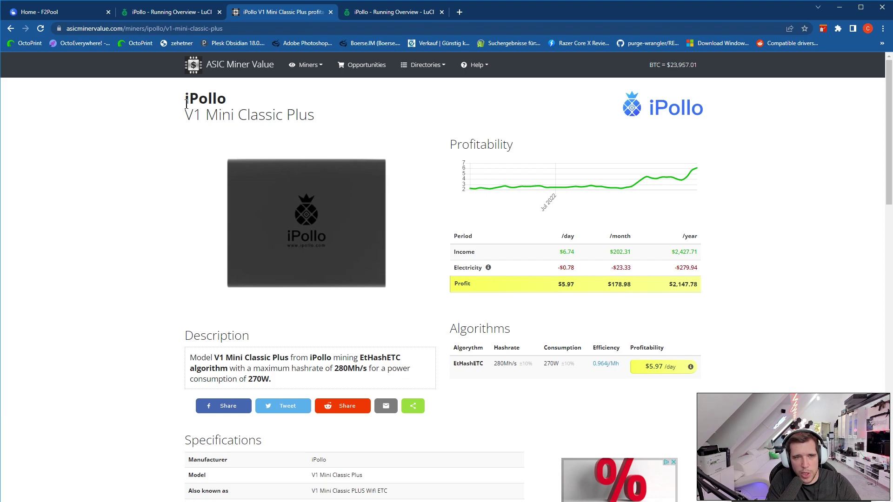
{"action": "mouse_move", "coordinate": [184, 112]}
{"action": "left_mouse_down"}
{"action": "mouse_move", "coordinate": [315, 112]}
{"action": "mouse_move", "coordinate": [176, 114]}
{"action": "mouse_move", "coordinate": [185, 98]}
{"action": "left_mouse_up"}
{"action": "scroll", "coordinate": [425, 182], "scroll_direction": "down", "scroll_amount": 2}
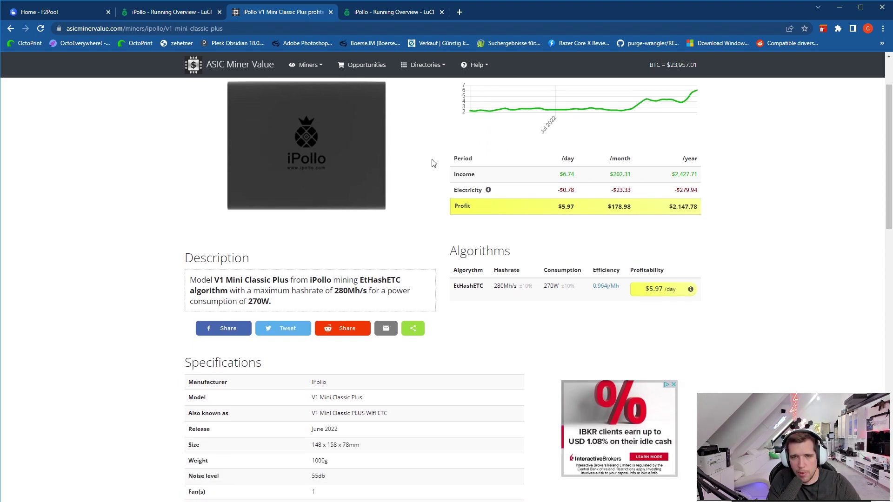
{"action": "scroll", "coordinate": [432, 163], "scroll_direction": "up", "scroll_amount": 2}
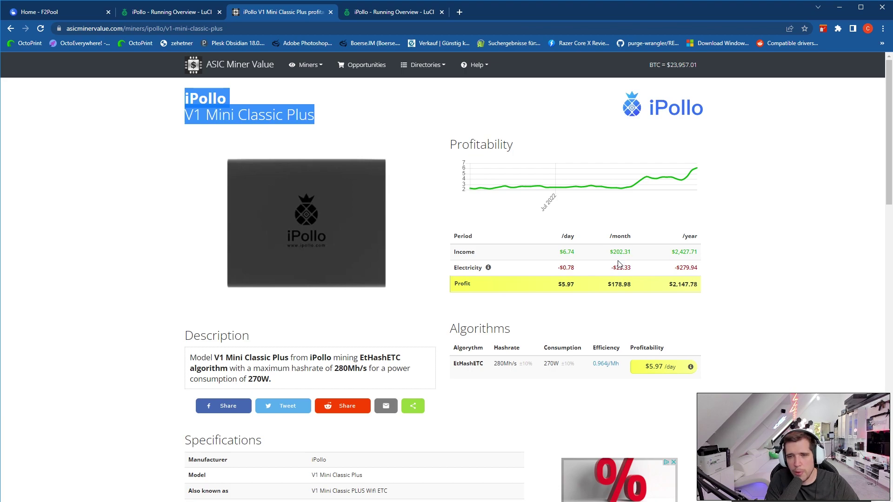
{"action": "left_click", "coordinate": [670, 253]}
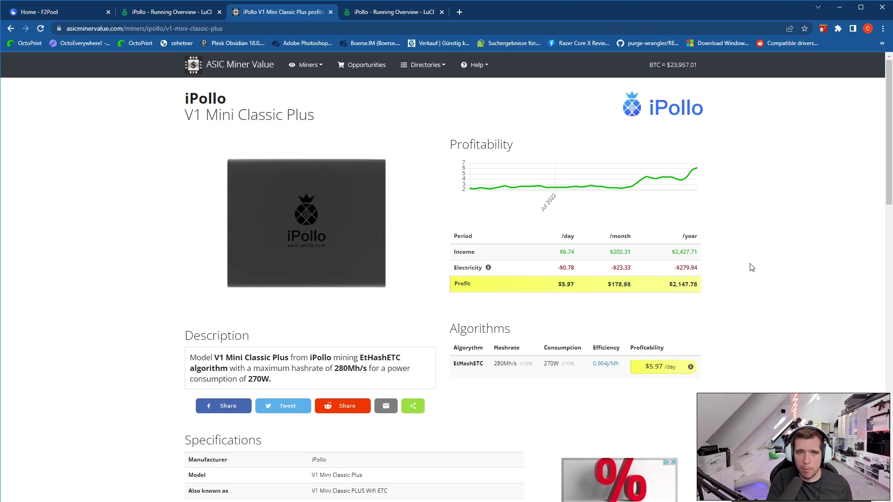
{"action": "left_click", "coordinate": [193, 12]}
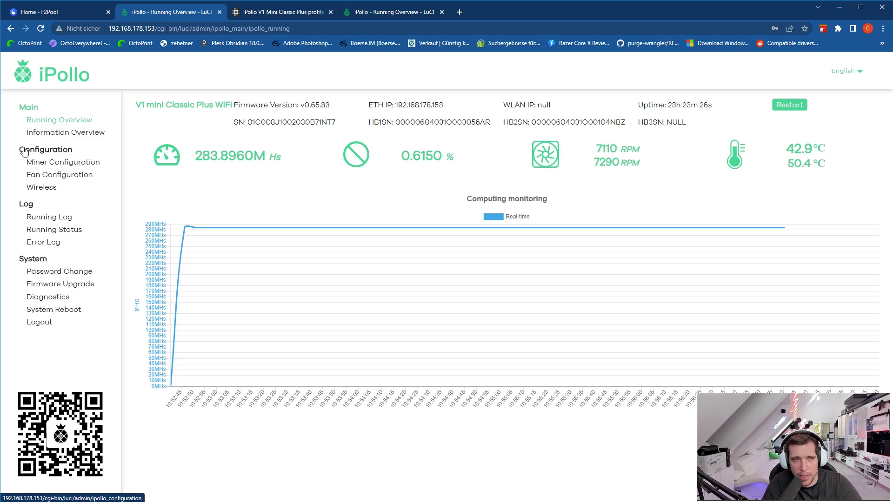
Step: Inspect the pool table's worker entries and 9032 GetWorks, then view Miner Configuration's ETC F2Pool URLs
{"action": "left_click", "coordinate": [47, 133]}
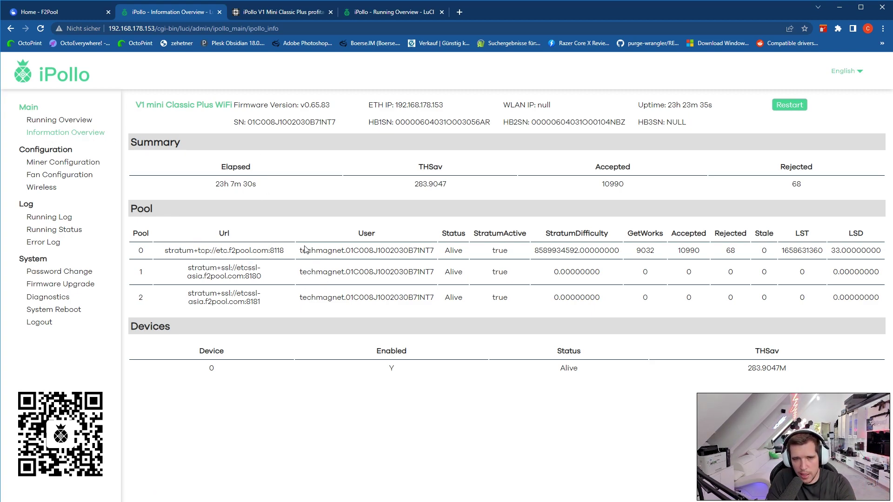
{"action": "left_click_drag", "start_coordinate": [305, 250], "coordinate": [409, 301]}
{"action": "left_click", "coordinate": [497, 274]}
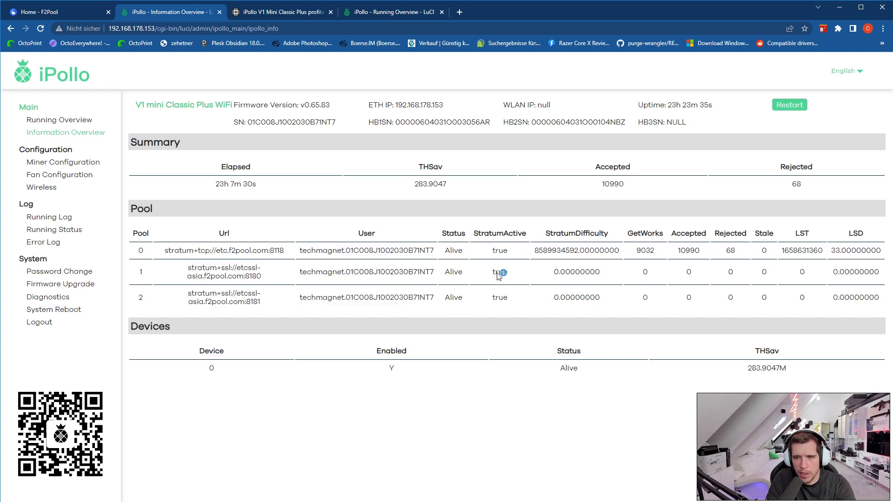
{"action": "left_click_drag", "start_coordinate": [633, 250], "coordinate": [739, 256]}
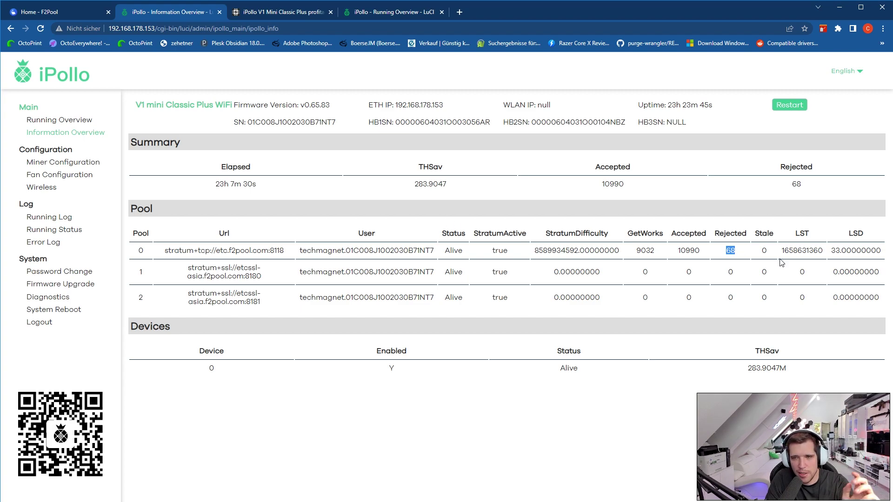
{"action": "left_click", "coordinate": [44, 165]}
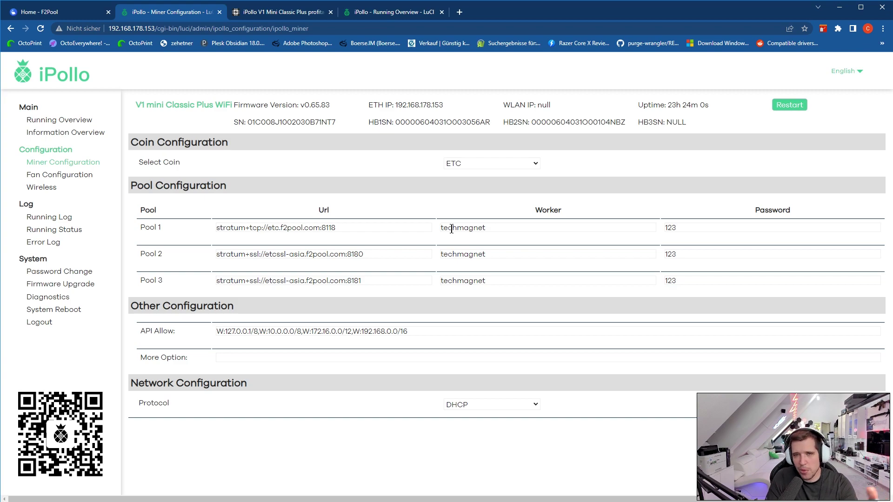
{"action": "left_click", "coordinate": [65, 18]}
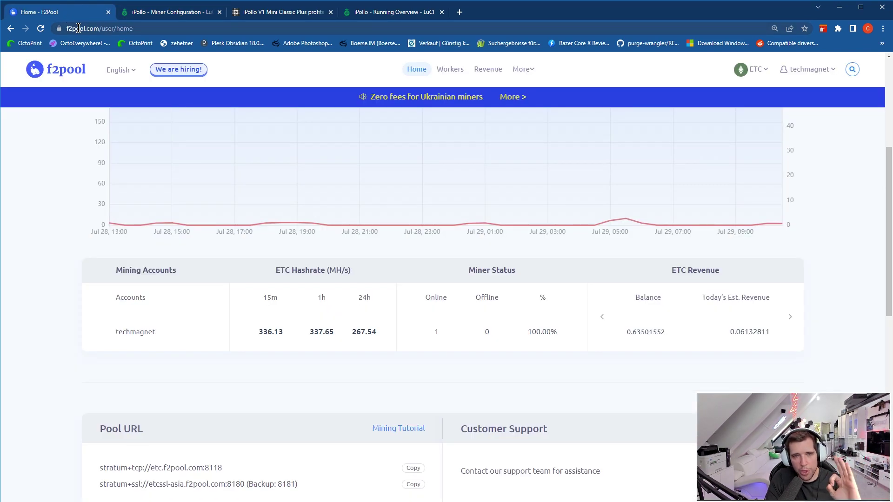
Step: Compare F2Pool's PPS 5% fee and 2.2 TH/s hashrate in PoolWatch.io's ETC pool list
{"action": "scroll", "coordinate": [426, 218], "scroll_direction": "up", "scroll_amount": 5}
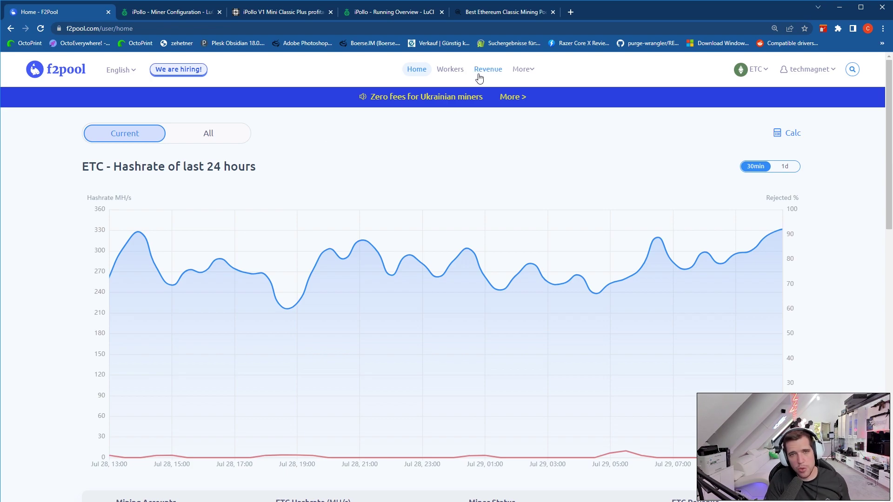
{"action": "left_click", "coordinate": [486, 12]}
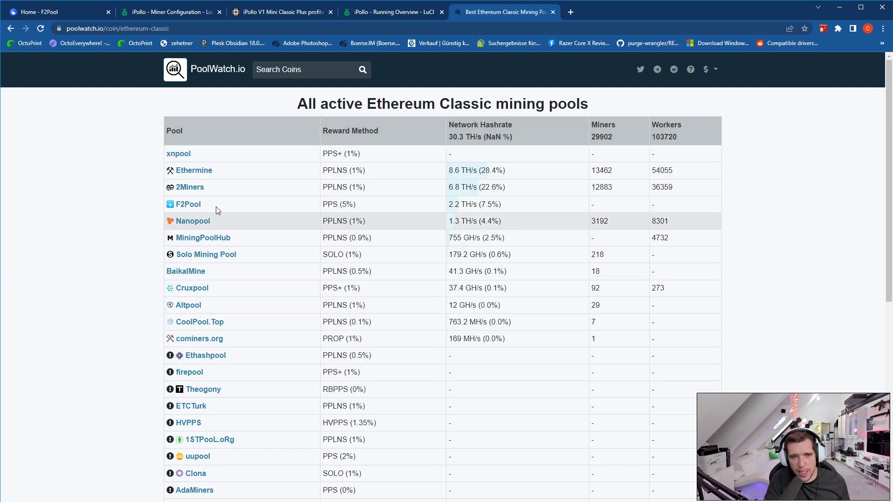
{"action": "left_click_drag", "start_coordinate": [320, 207], "coordinate": [509, 197]}
{"action": "left_click", "coordinate": [508, 197]}
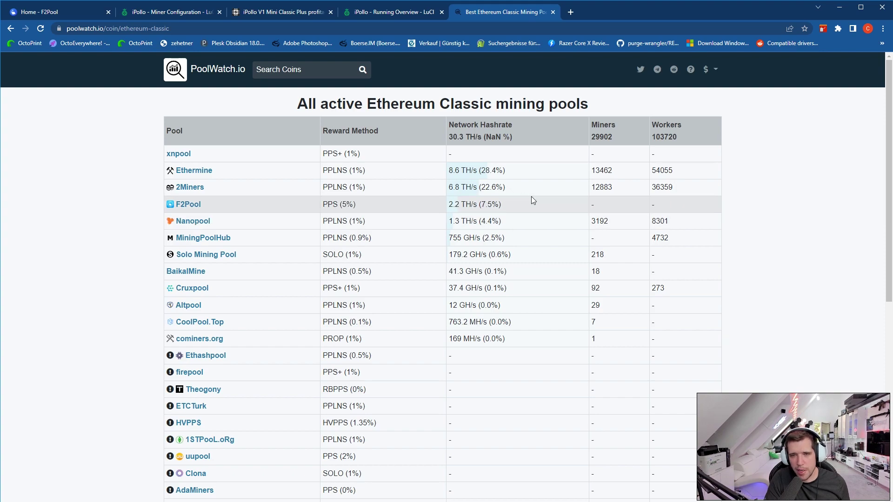
{"action": "left_click", "coordinate": [68, 14]}
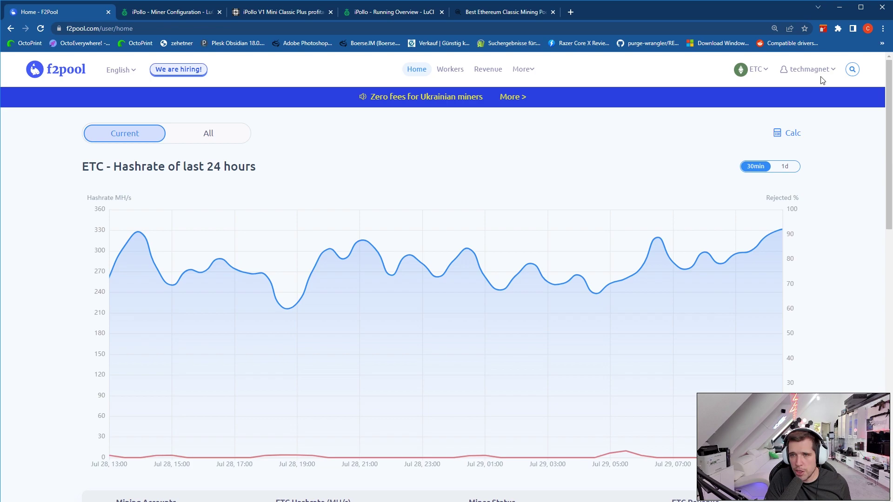
Step: Scroll the F2Pool dashboard to review the 336.13 MH/s hashrate and ETC revenue figures
{"action": "mouse_move", "coordinate": [811, 70]}
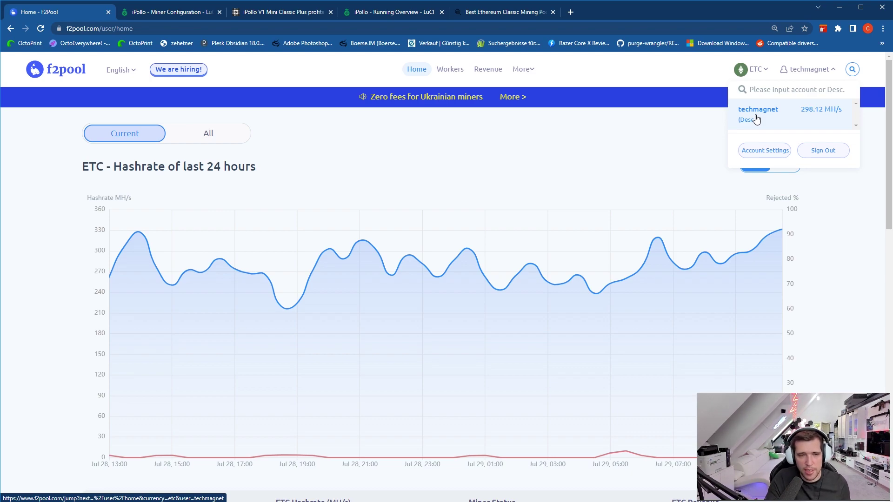
{"action": "scroll", "coordinate": [209, 188], "scroll_direction": "down", "scroll_amount": 3}
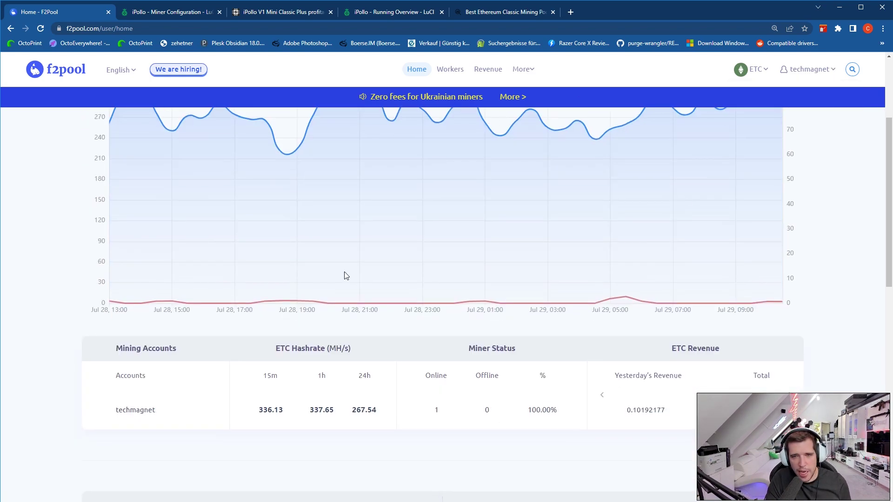
{"action": "scroll", "coordinate": [114, 223], "scroll_direction": "up", "scroll_amount": 3}
{"action": "scroll", "coordinate": [701, 267], "scroll_direction": "down", "scroll_amount": 3}
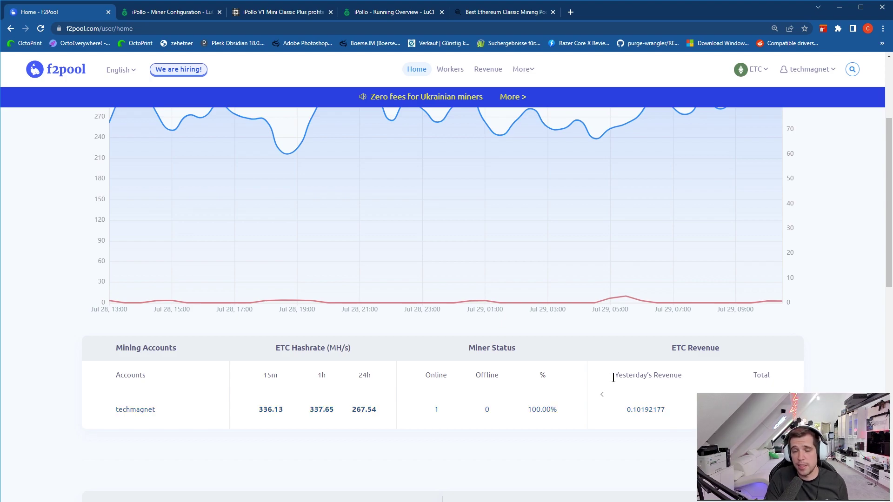
{"action": "scroll", "coordinate": [612, 375], "scroll_direction": "down", "scroll_amount": 2}
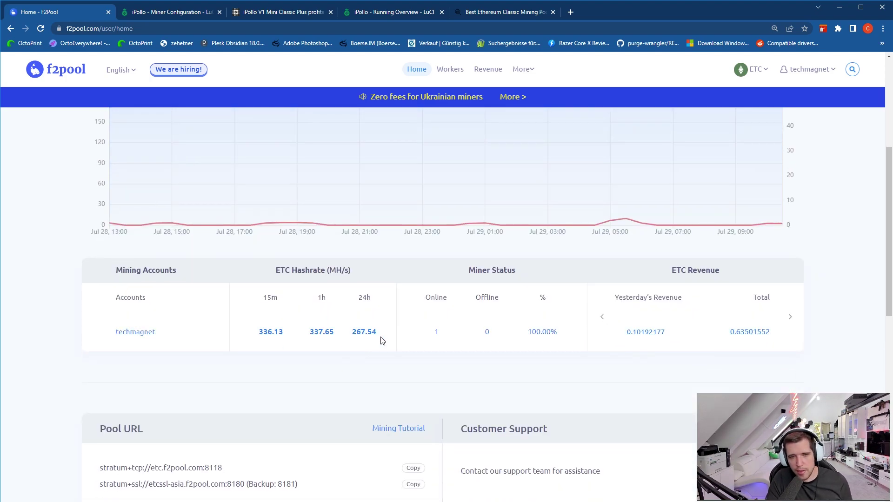
{"action": "scroll", "coordinate": [382, 342], "scroll_direction": "up", "scroll_amount": 2}
{"action": "scroll", "coordinate": [382, 342], "scroll_direction": "up", "scroll_amount": 4}
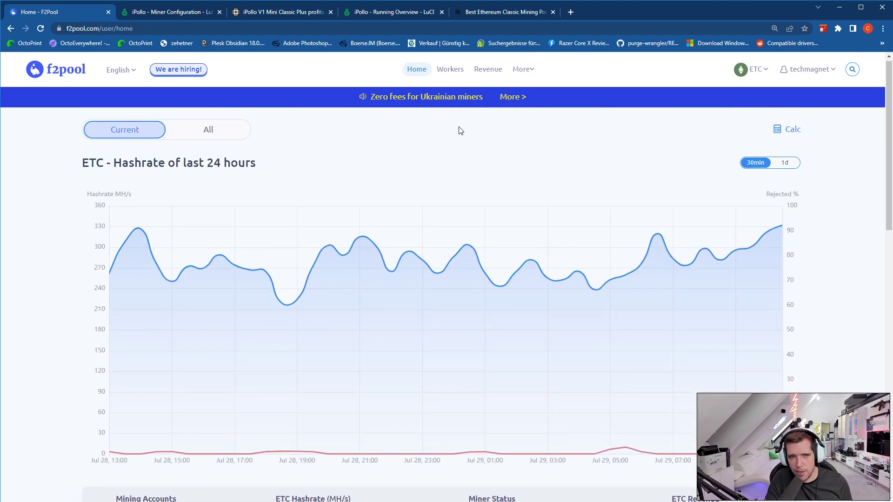
{"action": "scroll", "coordinate": [460, 131], "scroll_direction": "down", "scroll_amount": 13}
{"action": "scroll", "coordinate": [497, 160], "scroll_direction": "up", "scroll_amount": 8}
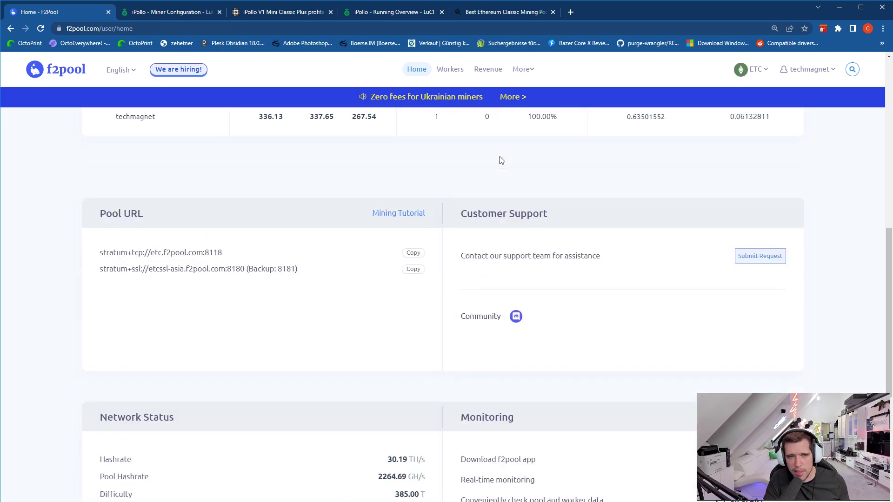
Step: Copy the pool URL stratum+tcp://etc.f2pool.com:8118 and focus the miner's Pool 1 URL field
{"action": "scroll", "coordinate": [543, 241], "scroll_direction": "down", "scroll_amount": 4}
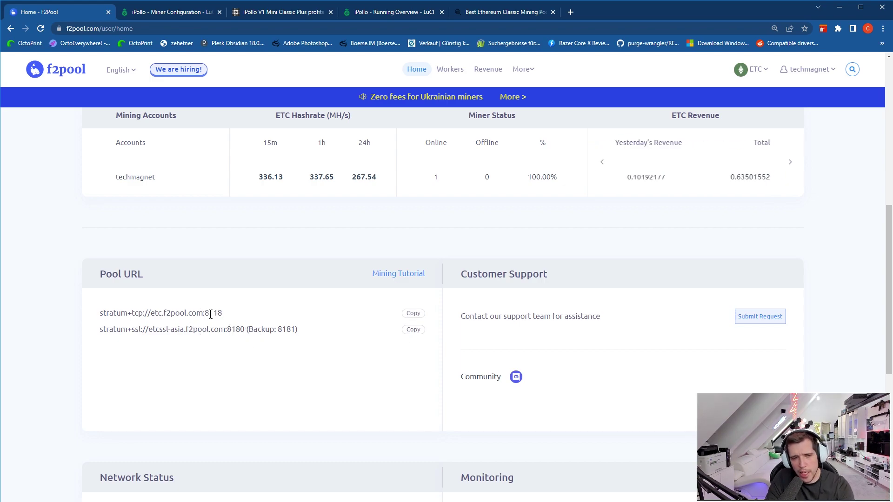
{"action": "left_click_drag", "start_coordinate": [201, 313], "coordinate": [96, 319]}
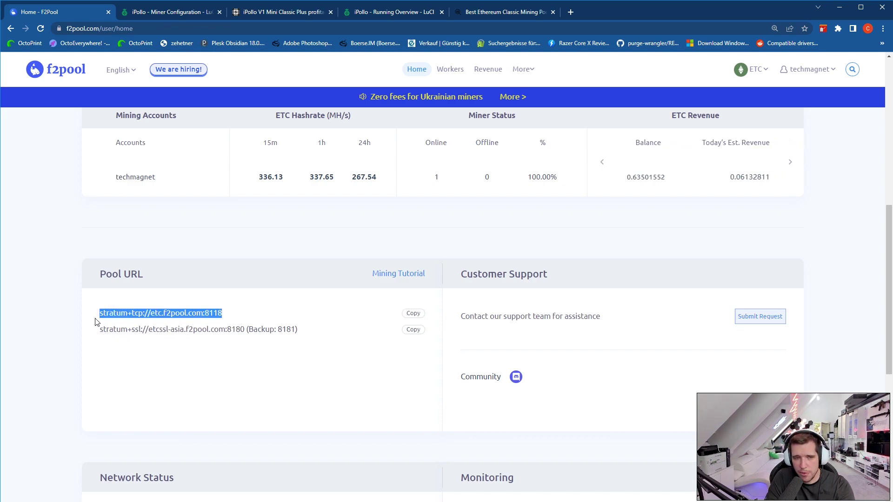
{"action": "left_click", "coordinate": [412, 312]}
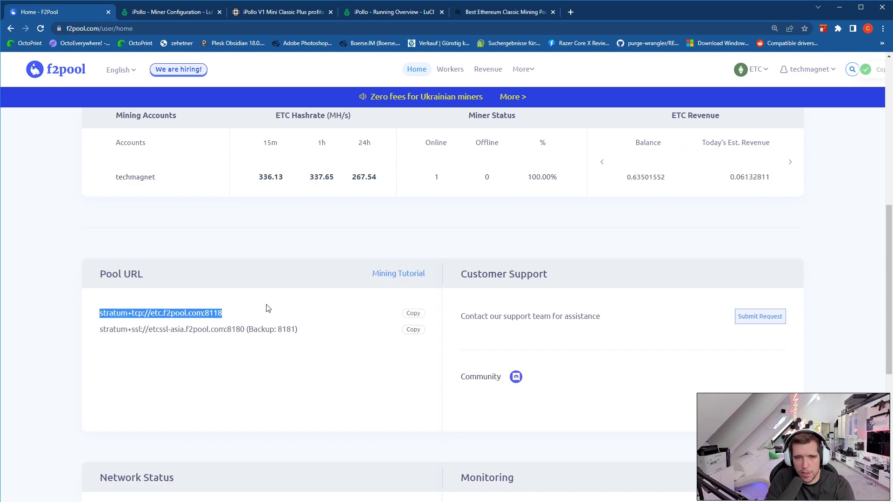
{"action": "left_click", "coordinate": [154, 12]}
{"action": "left_click", "coordinate": [421, 228]}
{"action": "key", "text": "ctrl+a"}
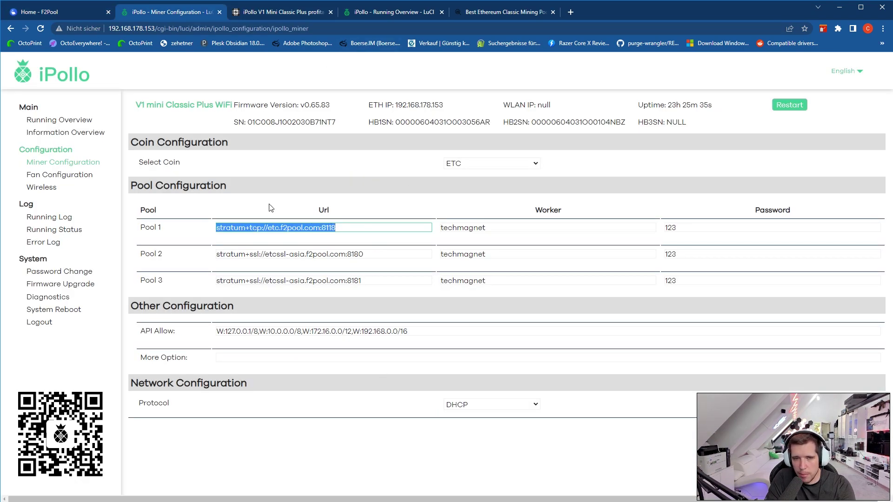
{"action": "left_click_drag", "start_coordinate": [535, 210], "coordinate": [554, 212]}
{"action": "left_click", "coordinate": [494, 227]}
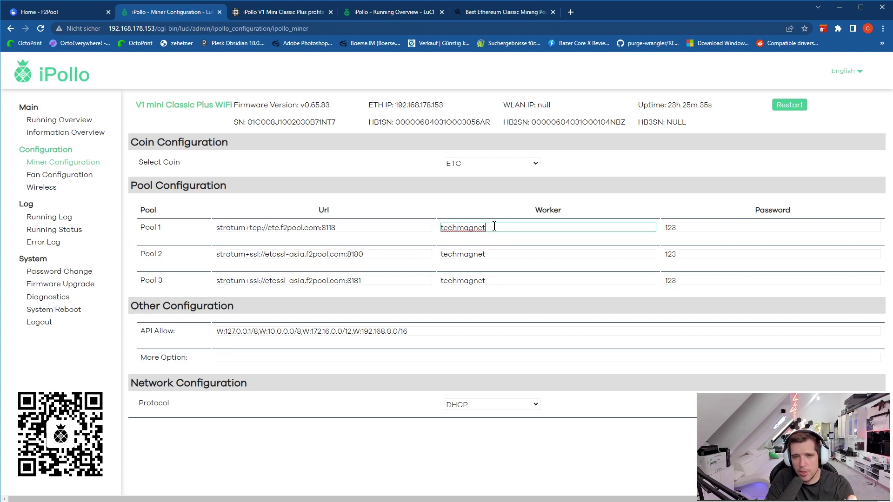
{"action": "key", "text": "ctrl+a"}
{"action": "left_click", "coordinate": [739, 225]}
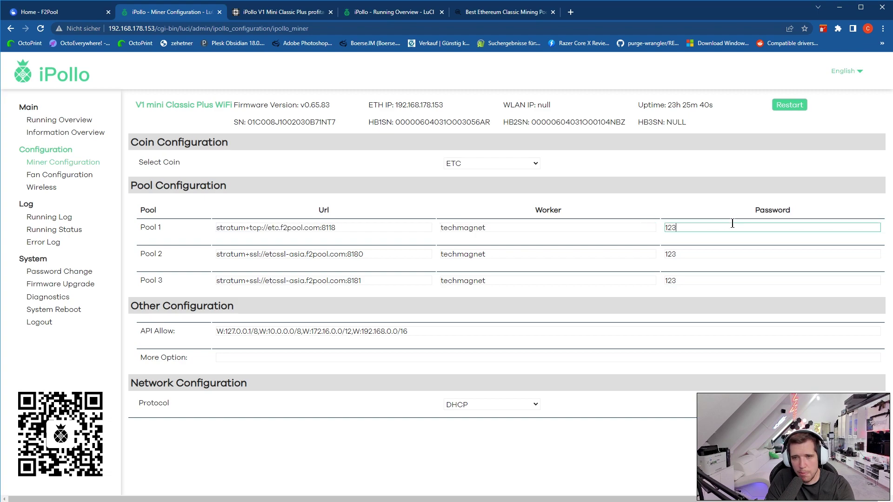
{"action": "key", "text": "ctrl+a"}
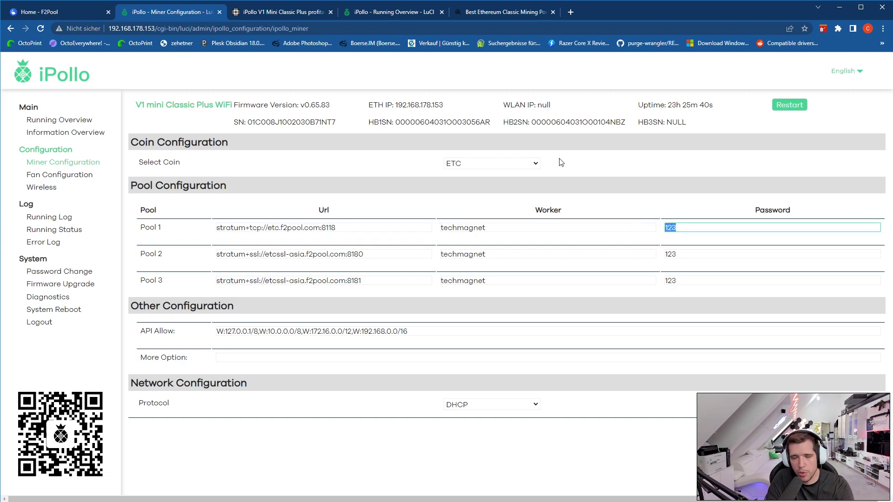
{"action": "left_click", "coordinate": [82, 14]}
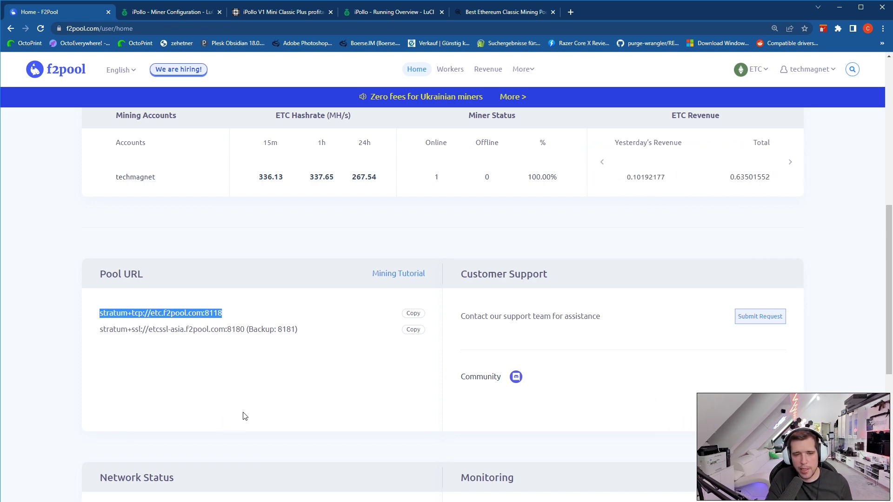
{"action": "double_click", "coordinate": [244, 328]}
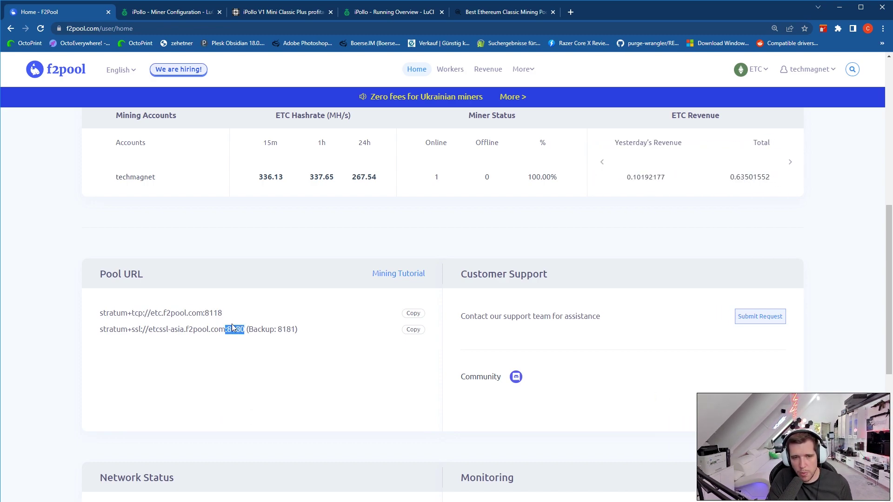
{"action": "left_click", "coordinate": [145, 16]}
{"action": "left_click_drag", "start_coordinate": [397, 256], "coordinate": [189, 263]}
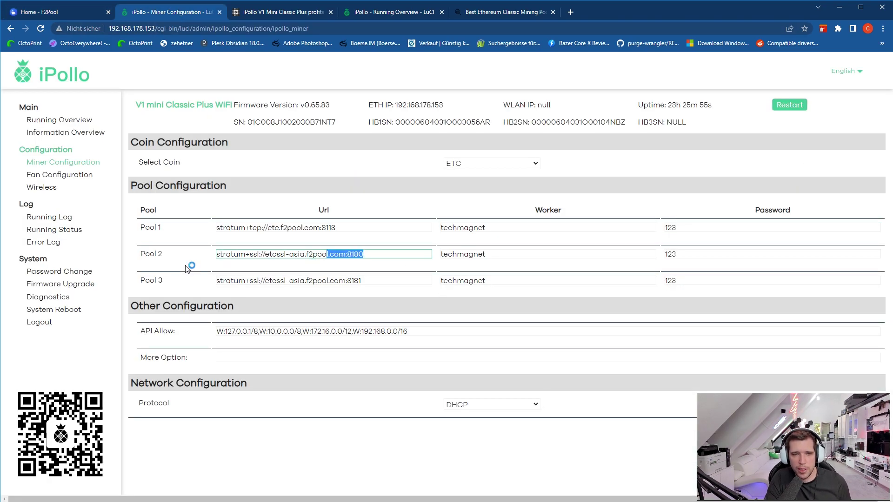
{"action": "left_click_drag", "start_coordinate": [426, 281], "coordinate": [177, 281]}
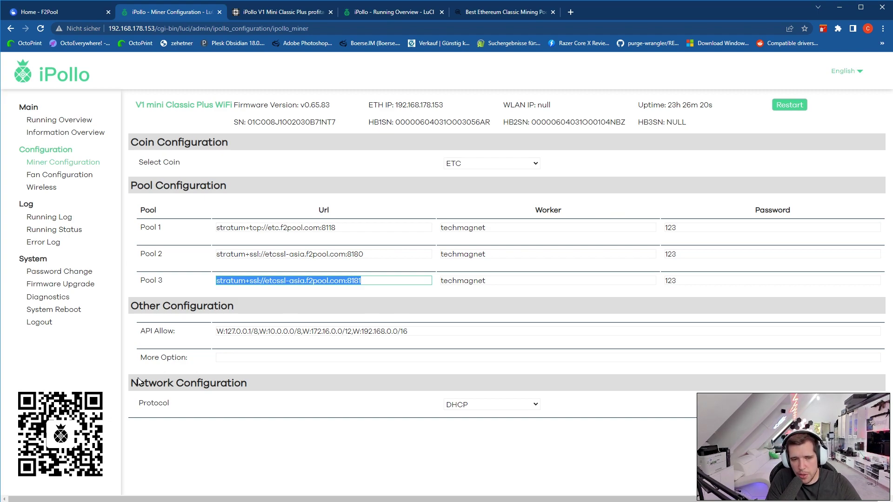
{"action": "left_click", "coordinate": [470, 404]}
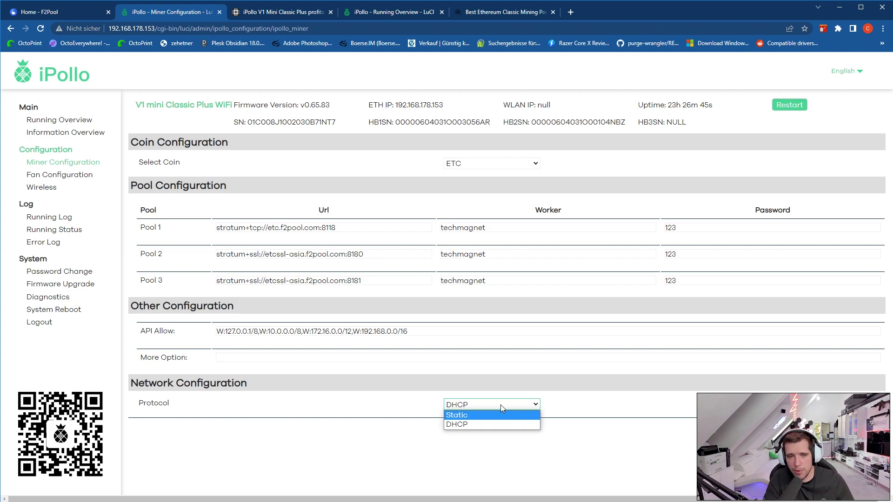
Step: Leave the network protocol on DHCP and go to Fan Configuration
{"action": "left_click", "coordinate": [397, 437]}
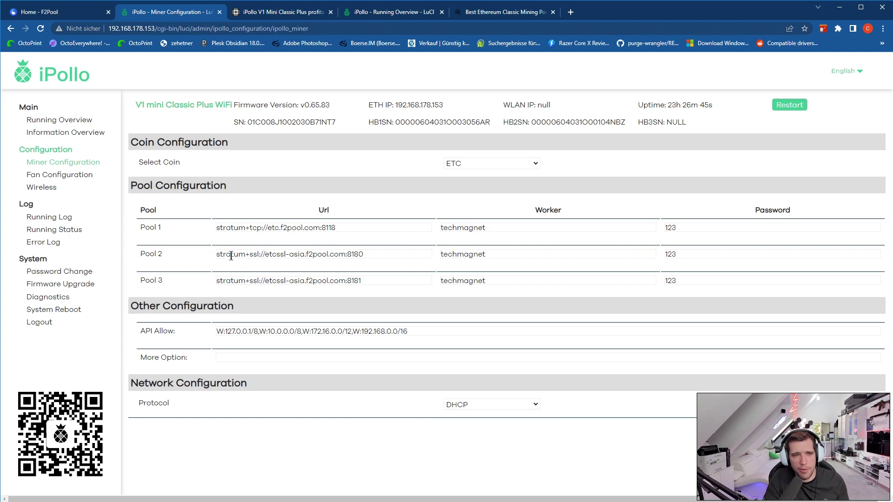
{"action": "left_click", "coordinate": [37, 176]}
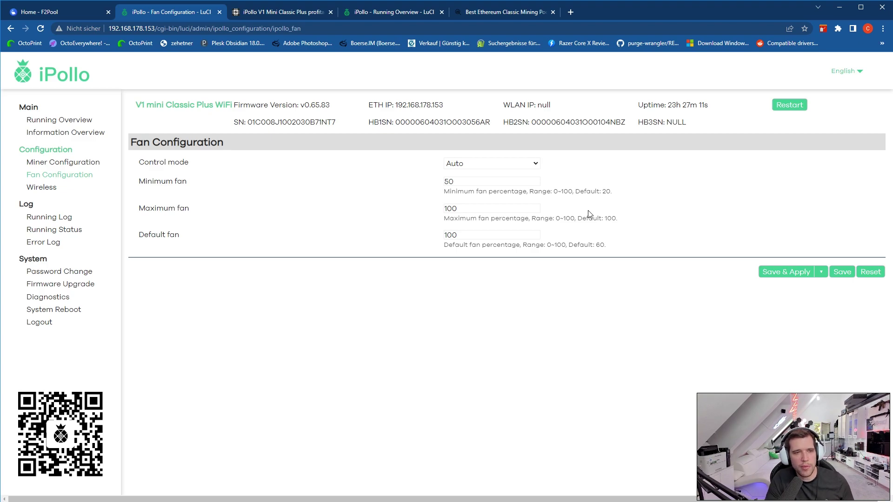
Step: Change the default fan speed to 60 and save and apply the fan settings
{"action": "left_click", "coordinate": [504, 183]}
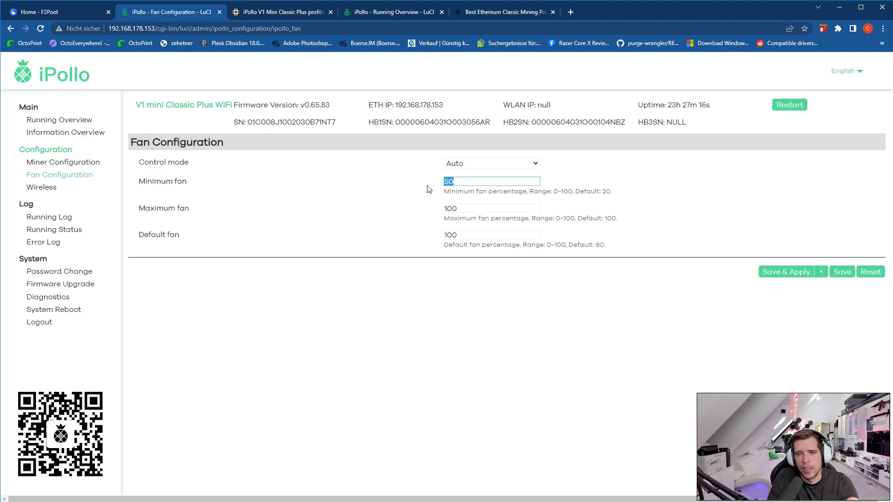
{"action": "double_click", "coordinate": [450, 181]}
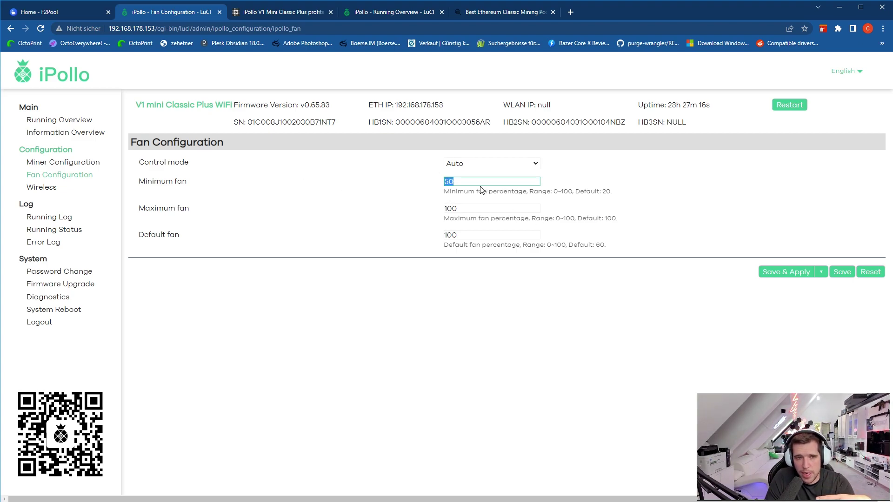
{"action": "left_click", "coordinate": [475, 204]}
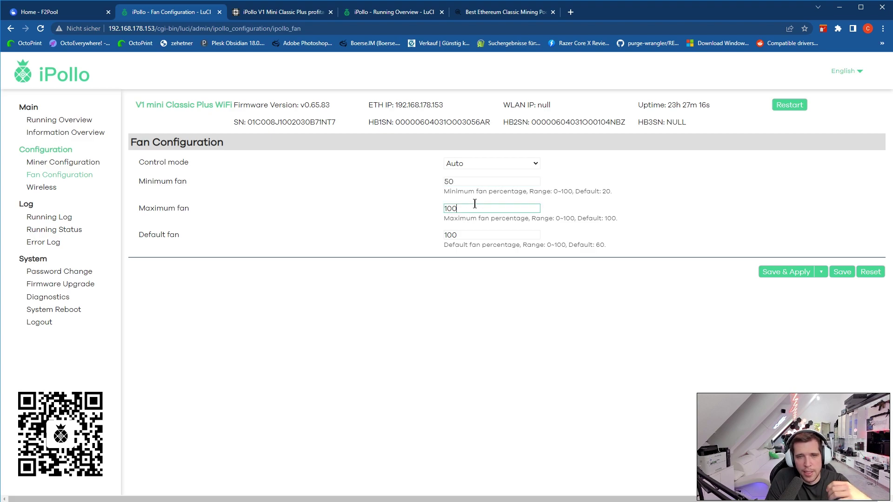
{"action": "double_click", "coordinate": [471, 237]}
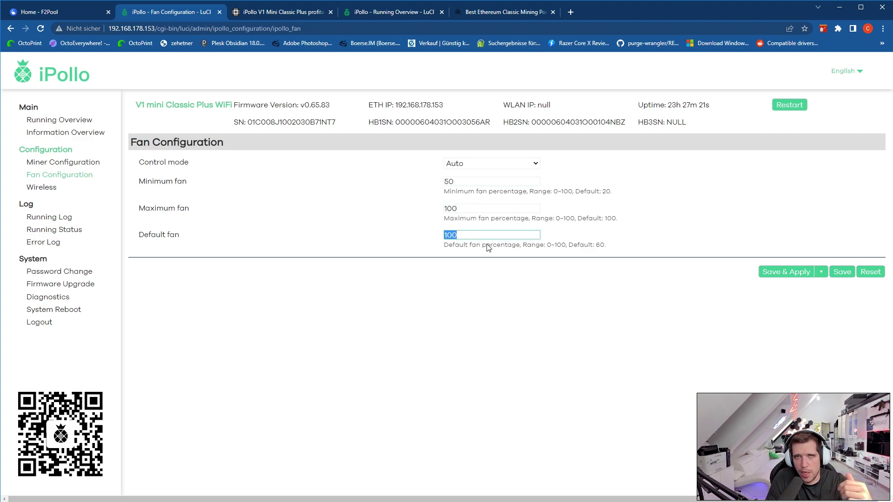
{"action": "type", "text": "60"}
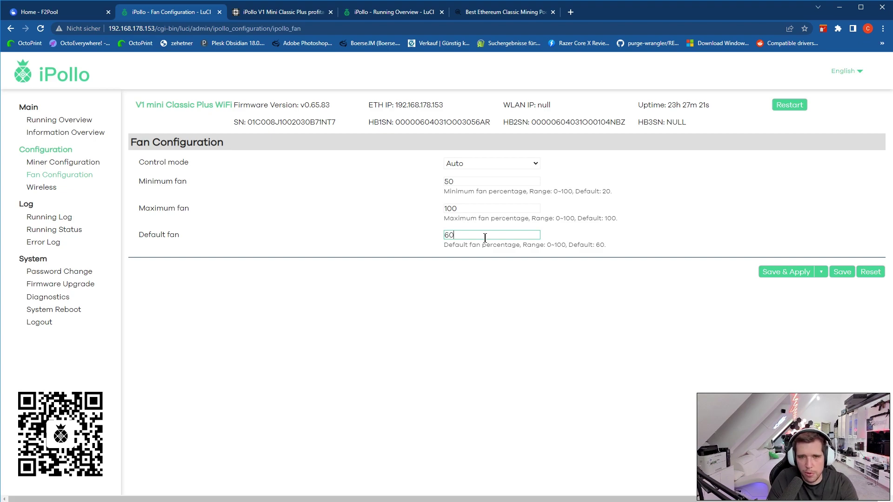
{"action": "left_click", "coordinate": [784, 272]}
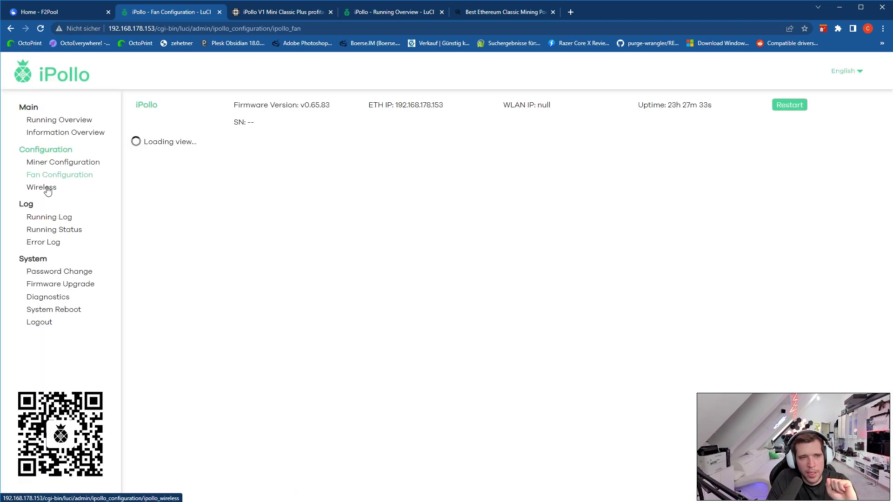
{"action": "left_click", "coordinate": [47, 187]}
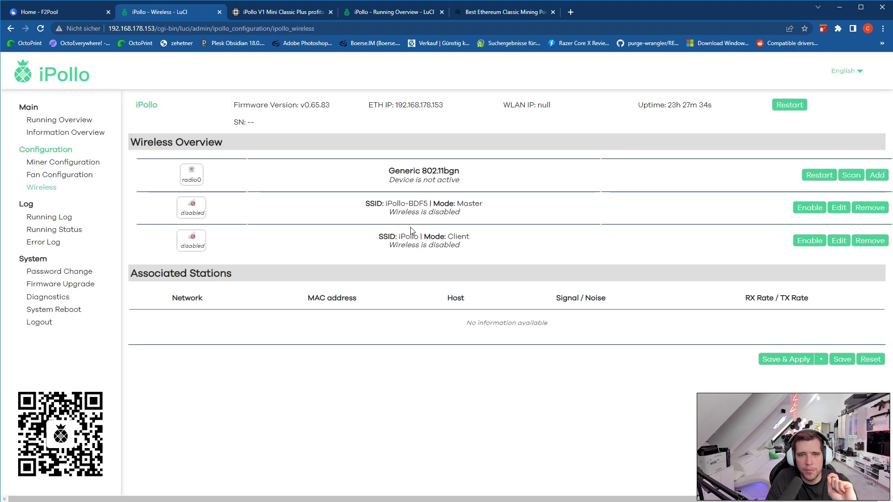
{"action": "left_click_drag", "start_coordinate": [234, 104], "coordinate": [336, 107]}
{"action": "left_click", "coordinate": [346, 108]}
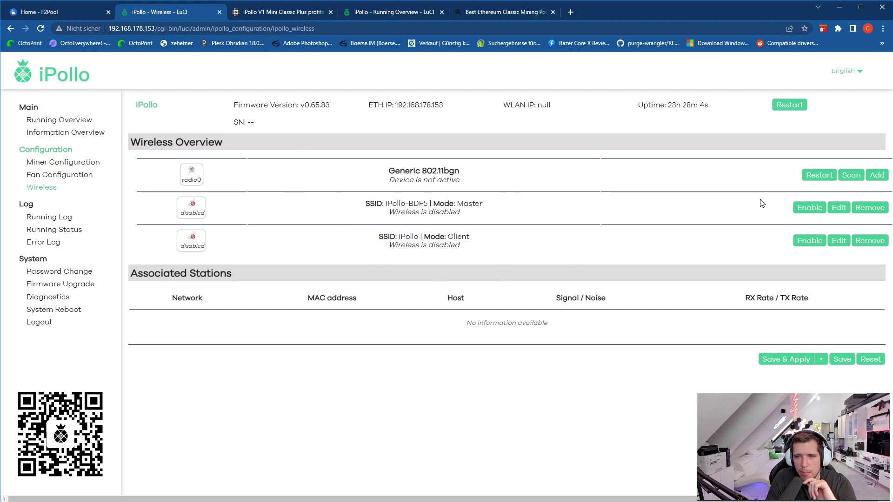
Step: Scan for Wi-Fi networks and join Home6 with its WPA passphrase, declining the browser's password save
{"action": "left_click", "coordinate": [853, 177]}
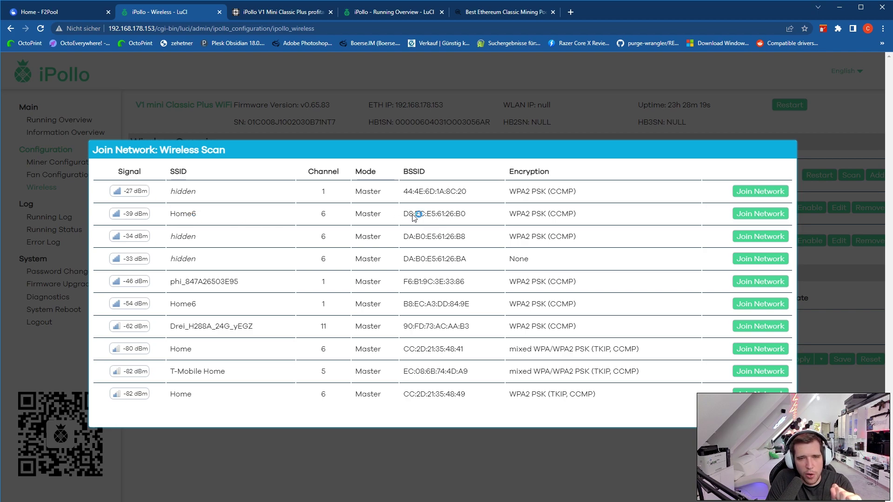
{"action": "left_click", "coordinate": [746, 212]}
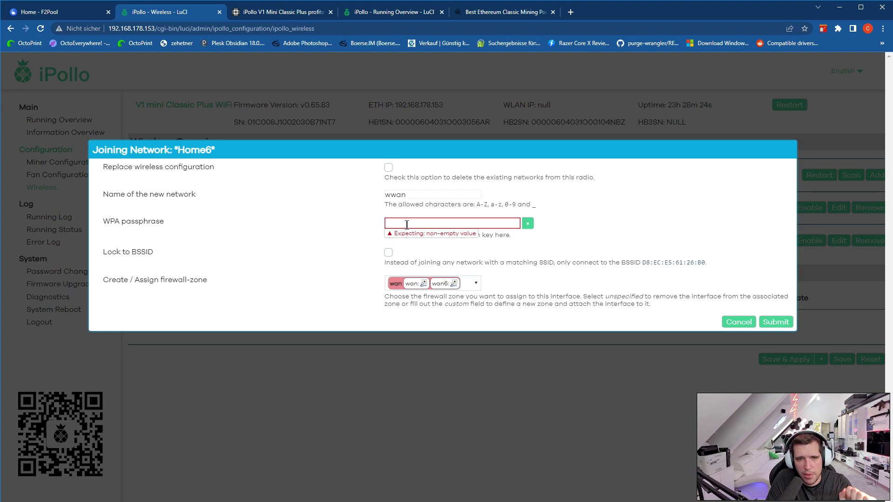
{"action": "left_click_drag", "start_coordinate": [104, 222], "coordinate": [180, 222]}
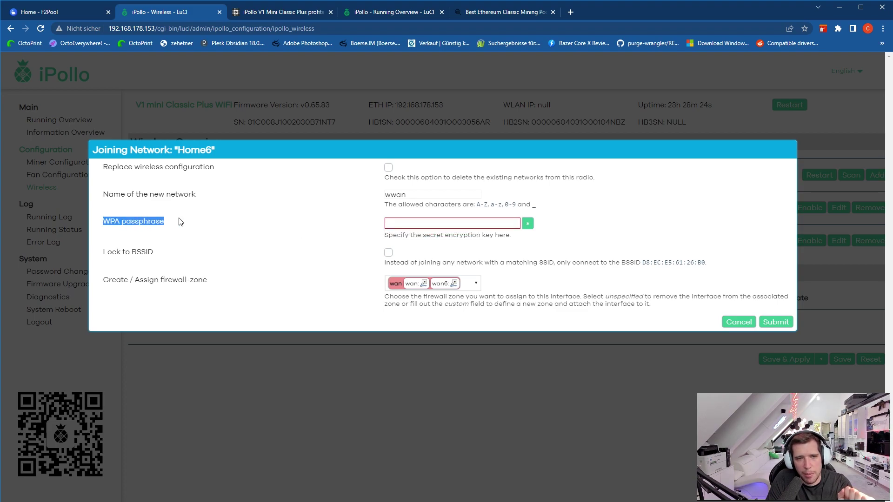
{"action": "left_click", "coordinate": [439, 222]}
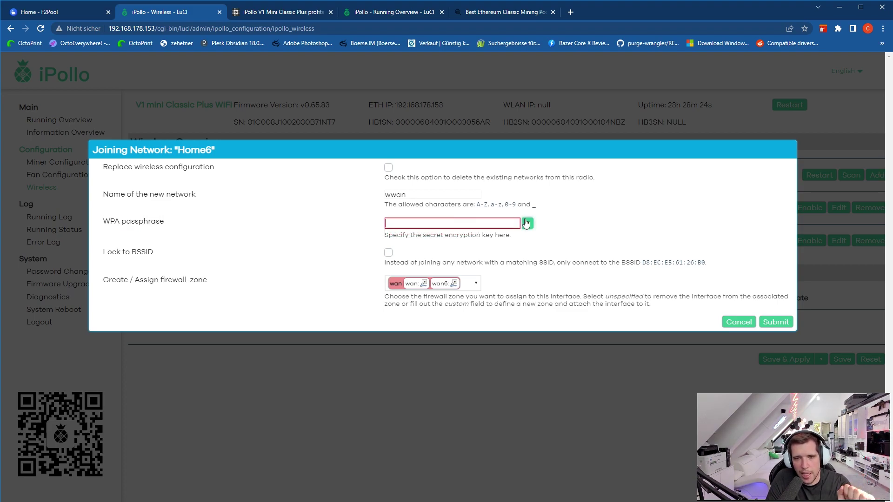
{"action": "type", "text": "aaaaaaaa"}
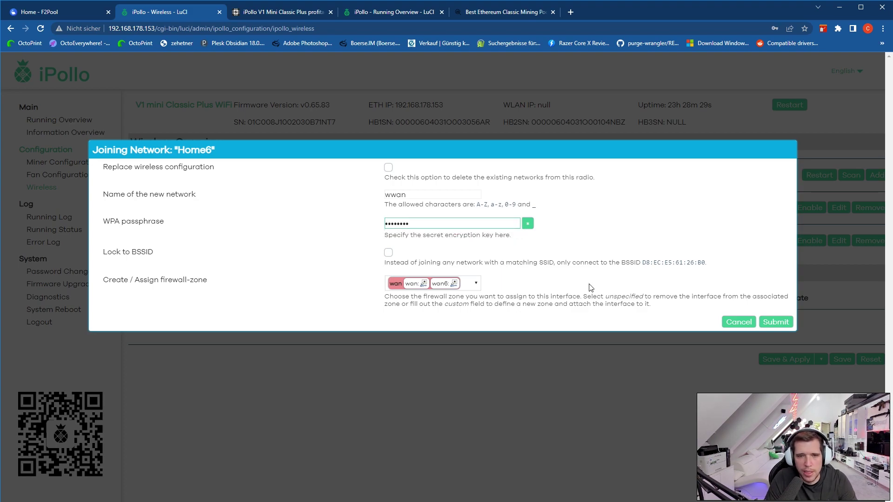
{"action": "left_click", "coordinate": [775, 322]}
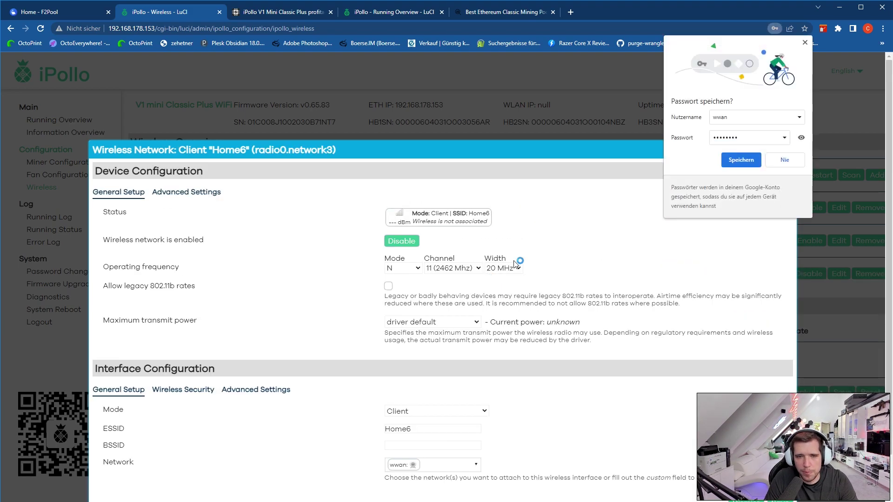
{"action": "left_click", "coordinate": [806, 44]}
{"action": "scroll", "coordinate": [733, 265], "scroll_direction": "down", "scroll_amount": 1}
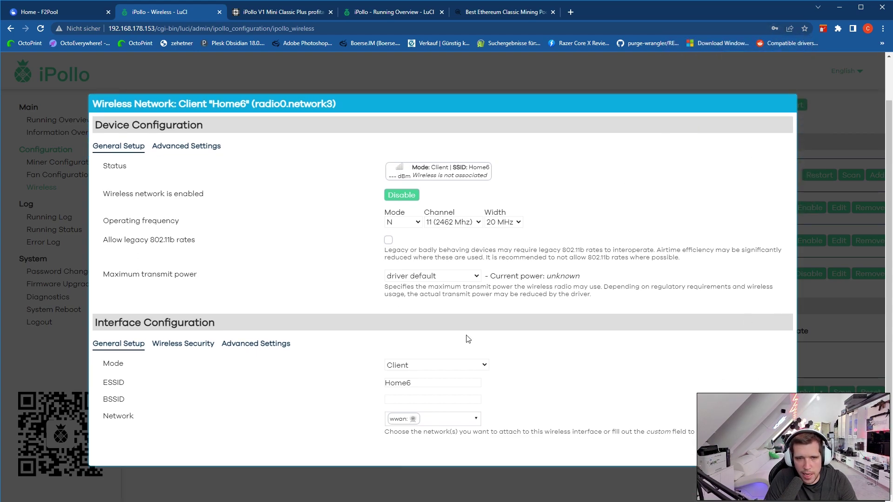
{"action": "key", "text": "Escape"}
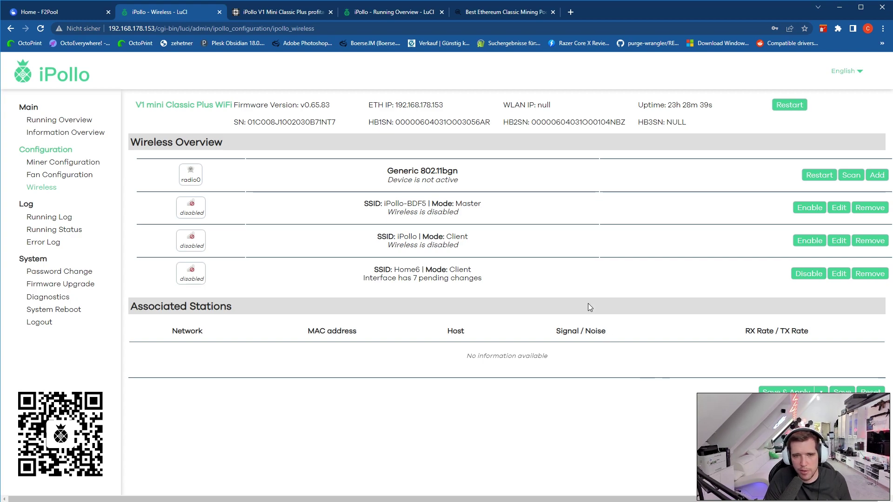
Step: Remove the old iPollo client and iPollo-BDF5 access point entries, then save and apply
{"action": "left_click_drag", "start_coordinate": [401, 275], "coordinate": [517, 285]}
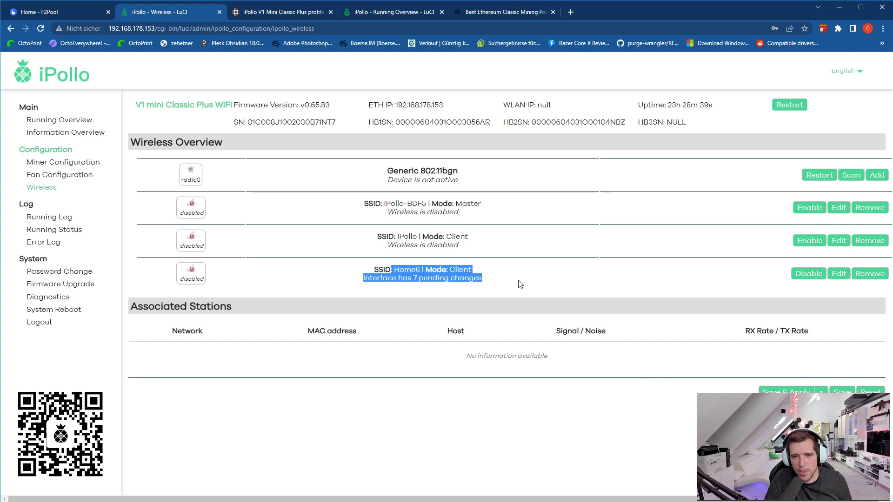
{"action": "left_click", "coordinate": [518, 285]}
{"action": "left_click", "coordinate": [869, 240]}
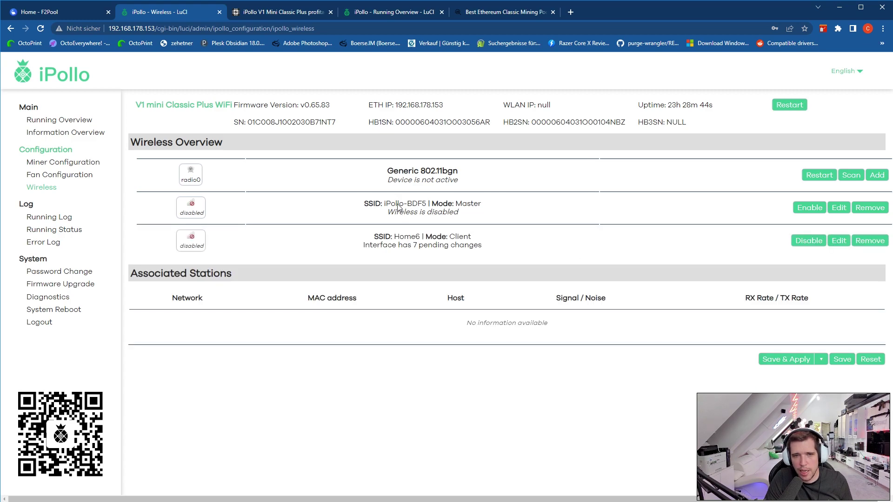
{"action": "left_click", "coordinate": [861, 212]}
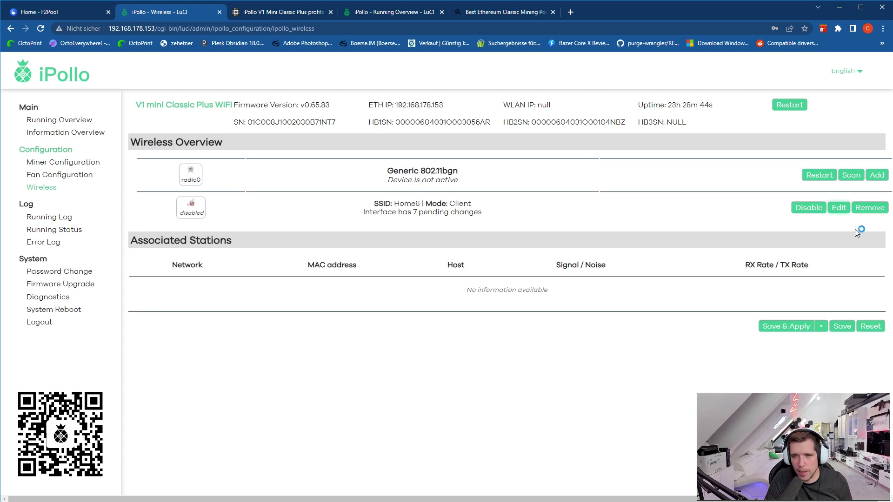
{"action": "left_click", "coordinate": [795, 326]}
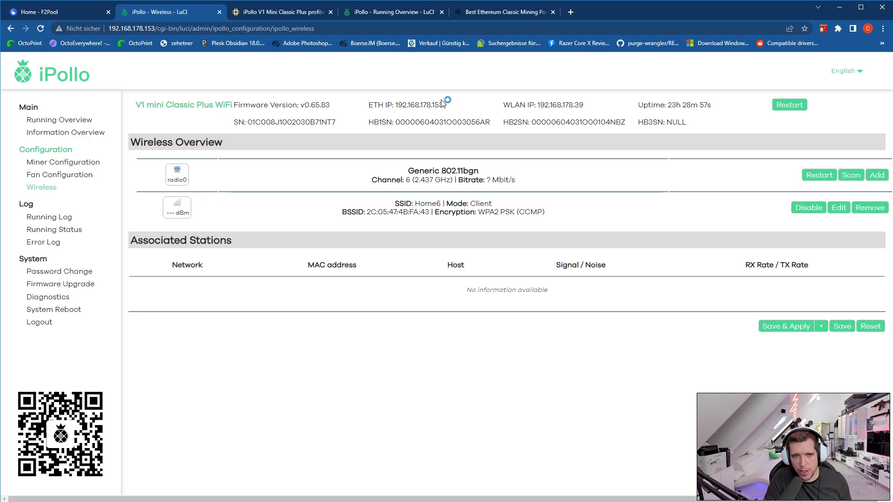
Step: Confirm the header now shows the new WLAN IP 192.168.178.39 next to the wired ETH IP
{"action": "left_click_drag", "start_coordinate": [445, 103], "coordinate": [366, 102]}
{"action": "left_click_drag", "start_coordinate": [513, 104], "coordinate": [589, 111]}
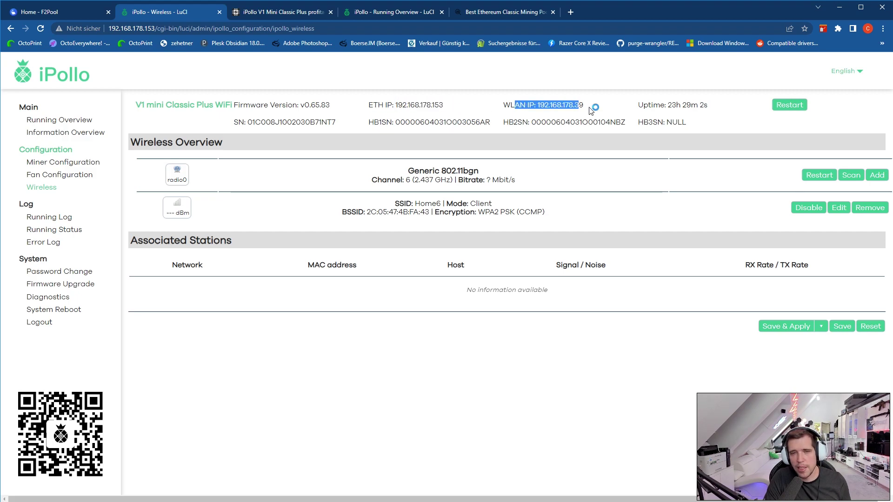
{"action": "left_click", "coordinate": [590, 111]}
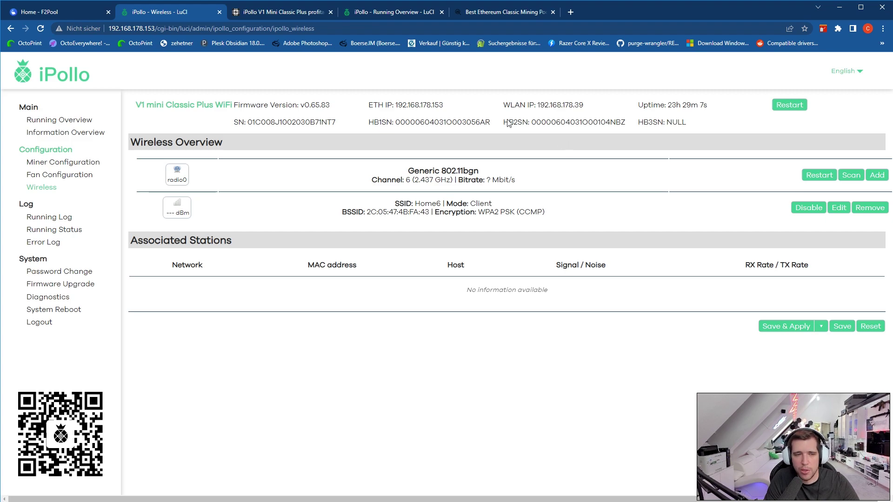
Step: Scroll through the miner's running log
{"action": "left_click", "coordinate": [40, 217]}
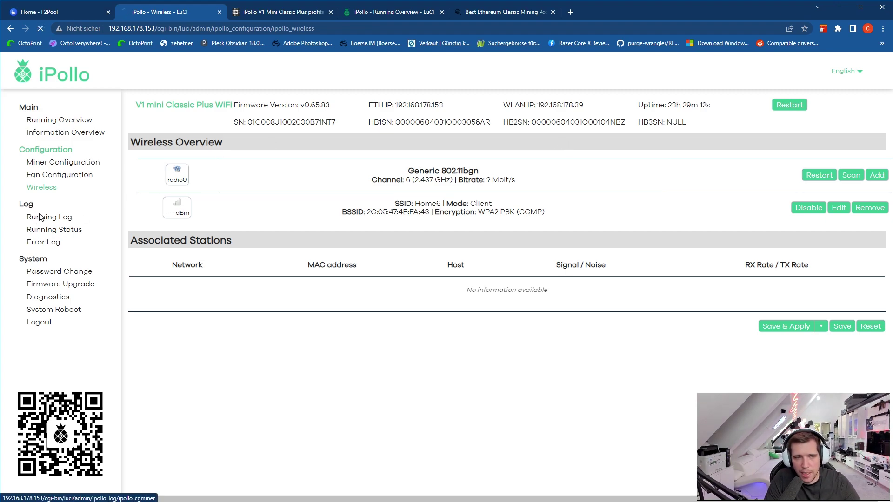
{"action": "scroll", "coordinate": [237, 206], "scroll_direction": "down", "scroll_amount": 15}
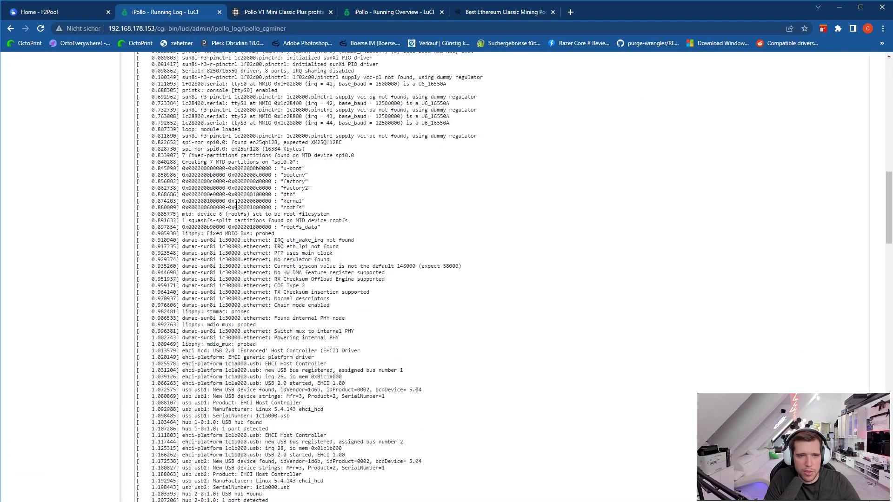
{"action": "scroll", "coordinate": [236, 206], "scroll_direction": "down", "scroll_amount": 20}
{"action": "scroll", "coordinate": [244, 217], "scroll_direction": "up", "scroll_amount": 20}
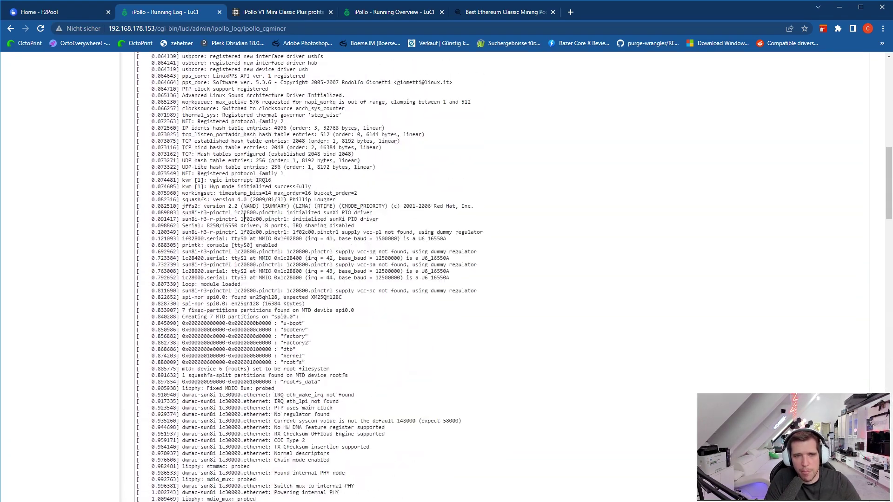
{"action": "scroll", "coordinate": [244, 217], "scroll_direction": "up", "scroll_amount": 15}
Step: Review and select the error log entries, then go to the Password Change page
{"action": "left_click", "coordinate": [55, 243]}
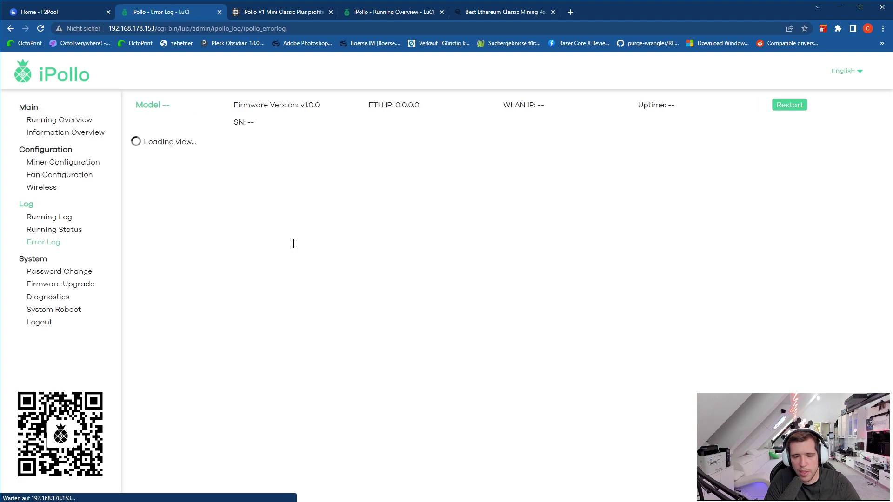
{"action": "scroll", "coordinate": [292, 251], "scroll_direction": "down", "scroll_amount": 20}
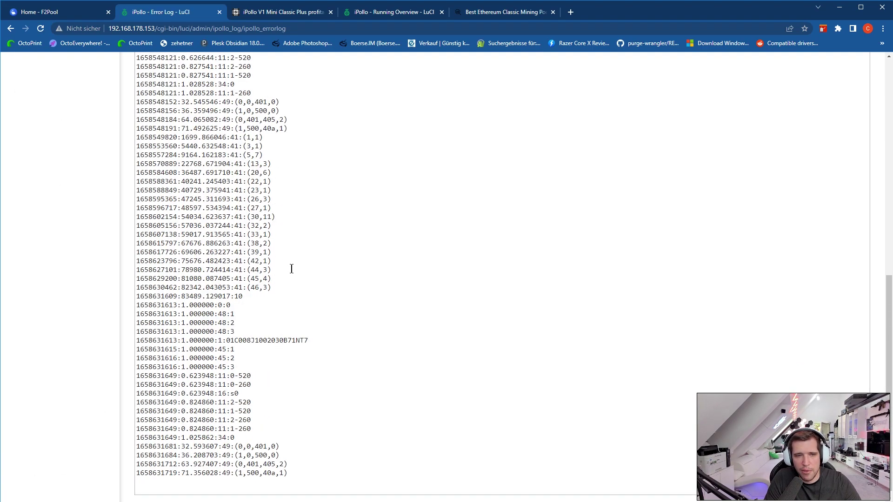
{"action": "left_click_drag", "start_coordinate": [157, 128], "coordinate": [266, 292]}
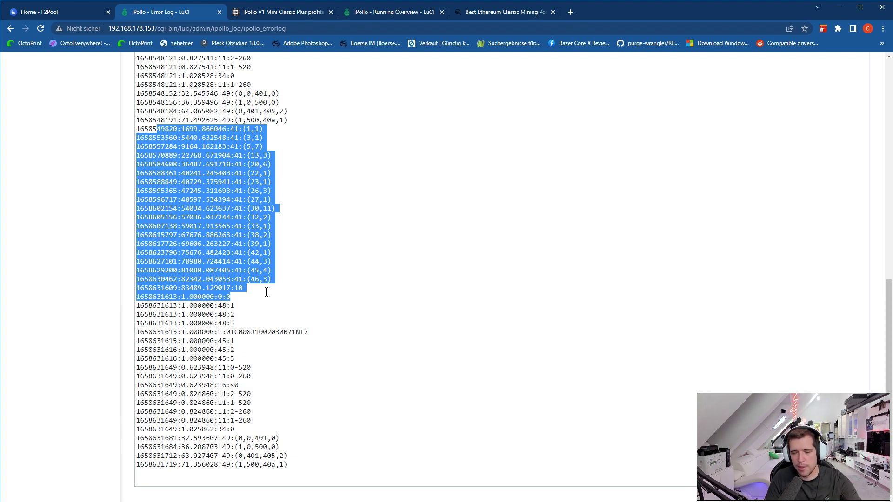
{"action": "left_click", "coordinate": [414, 282]}
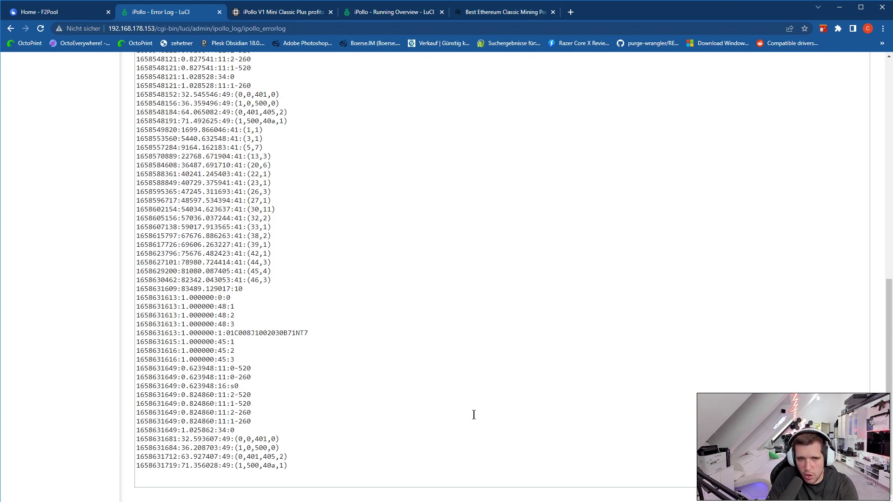
{"action": "scroll", "coordinate": [441, 368], "scroll_direction": "up", "scroll_amount": 9}
{"action": "scroll", "coordinate": [325, 128], "scroll_direction": "up", "scroll_amount": 1}
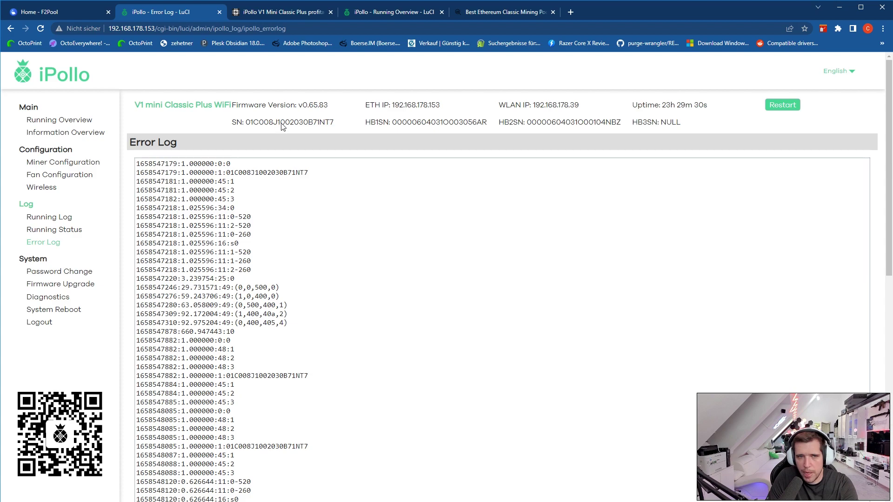
{"action": "scroll", "coordinate": [370, 186], "scroll_direction": "down", "scroll_amount": 10}
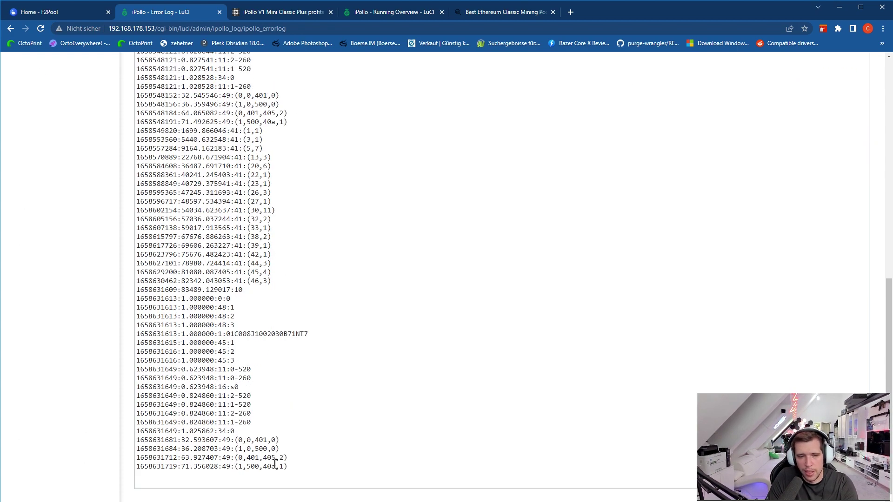
{"action": "left_click_drag", "start_coordinate": [318, 474], "coordinate": [170, 64]}
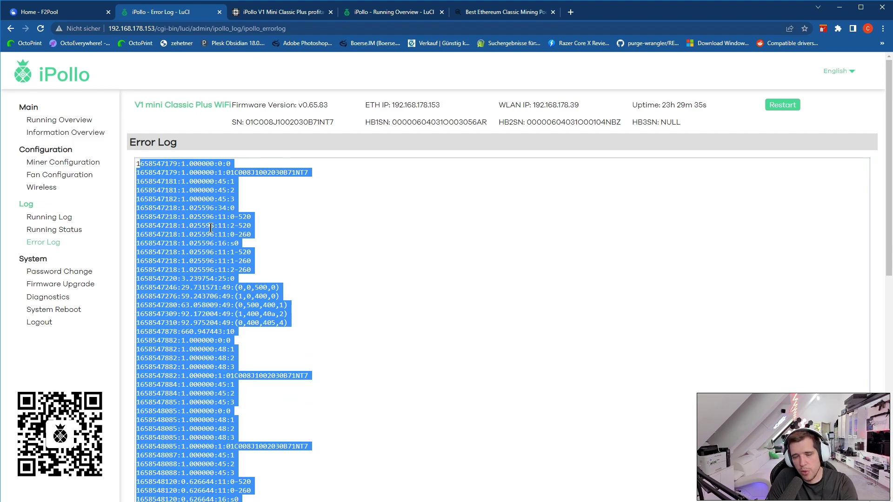
{"action": "left_click", "coordinate": [68, 273]}
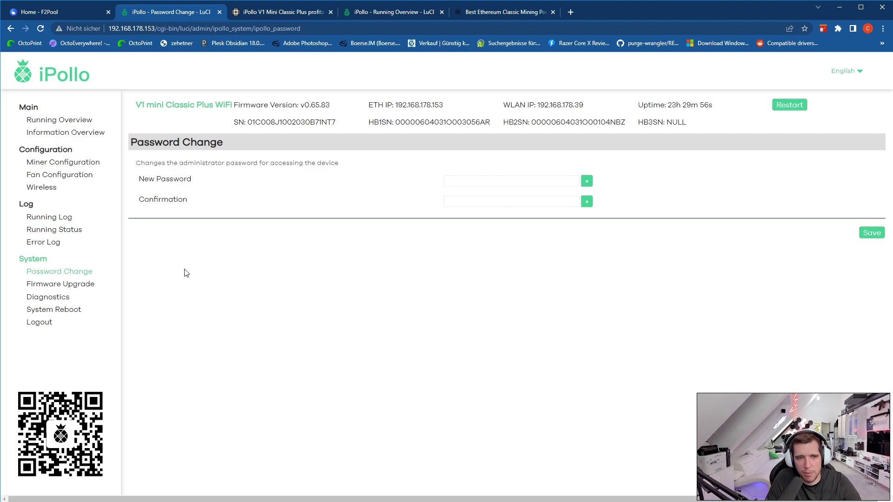
Step: Begin a Flash image firmware upload, close the file picker without a file, and cancel the upload
{"action": "left_click", "coordinate": [66, 285]}
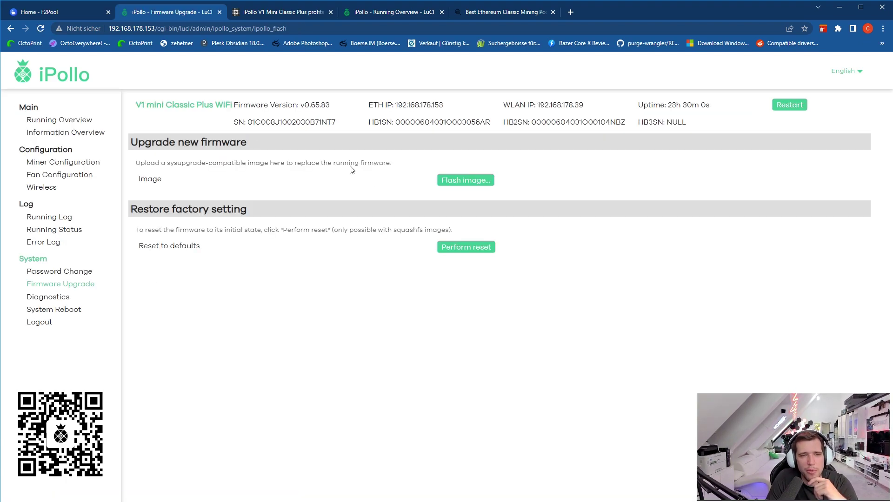
{"action": "left_click", "coordinate": [467, 185]}
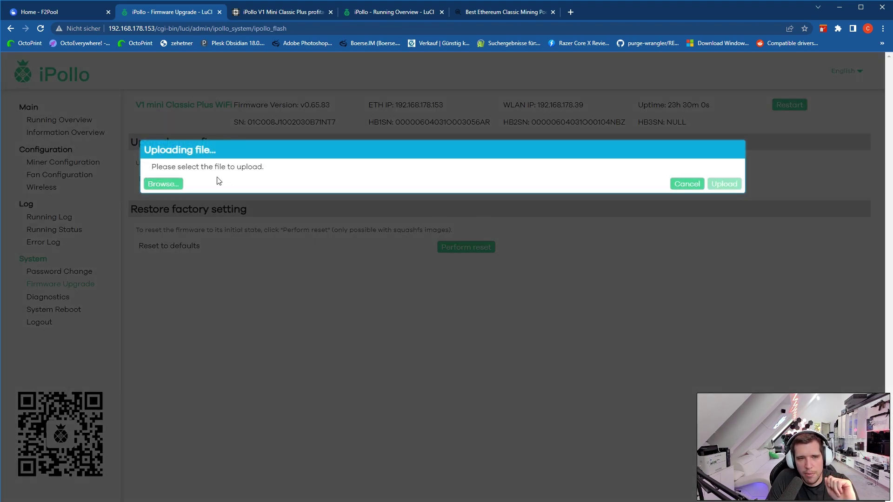
{"action": "left_click", "coordinate": [176, 186]}
{"action": "scroll", "coordinate": [368, 218], "scroll_direction": "down", "scroll_amount": 2}
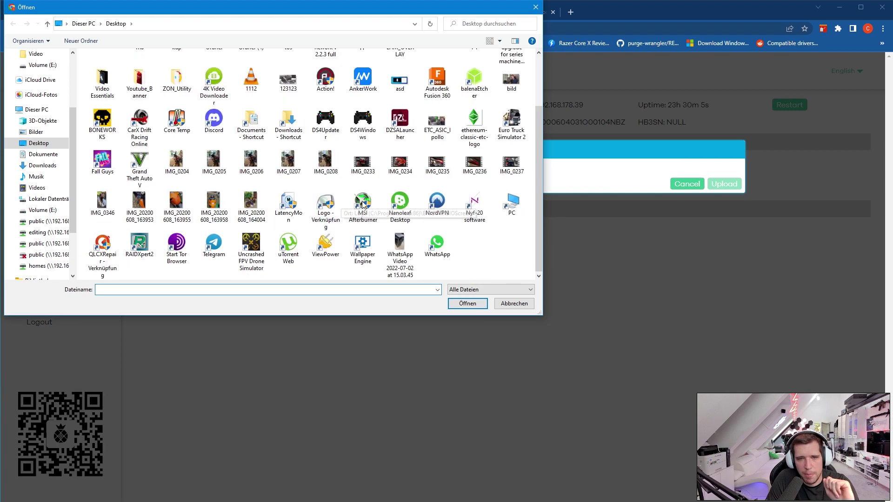
{"action": "left_click", "coordinate": [520, 304]}
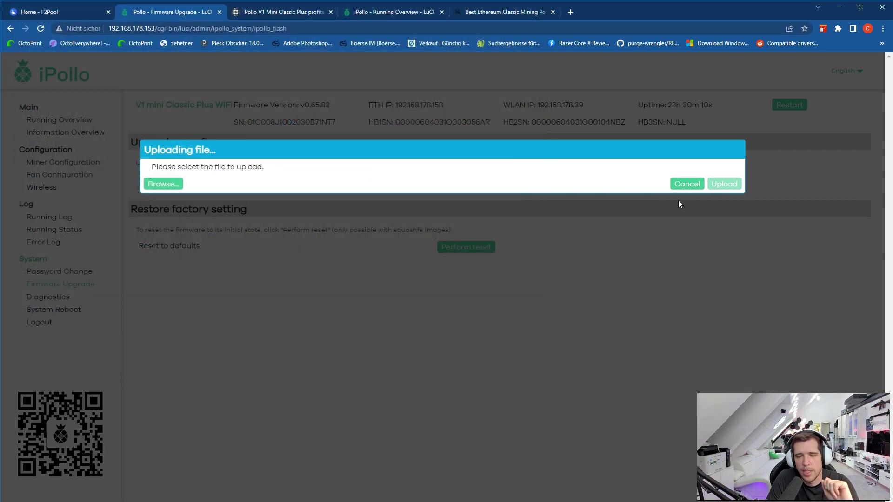
{"action": "left_click", "coordinate": [686, 184]}
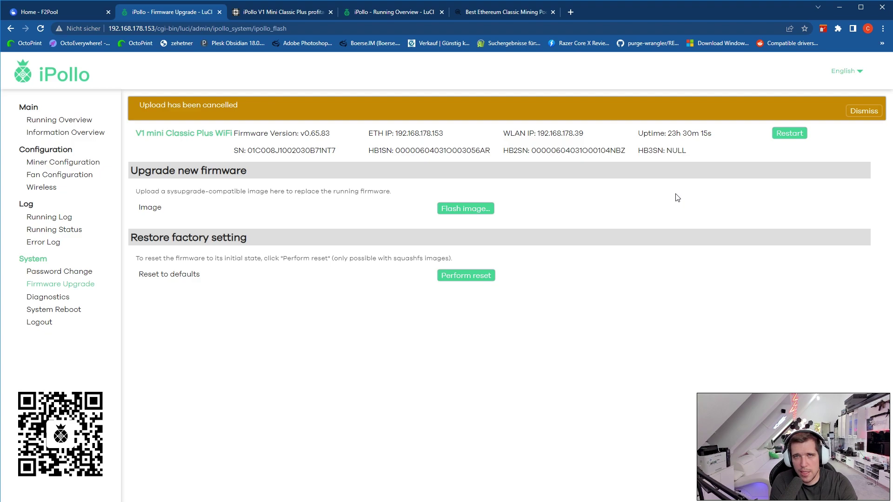
{"action": "left_click", "coordinate": [51, 298]}
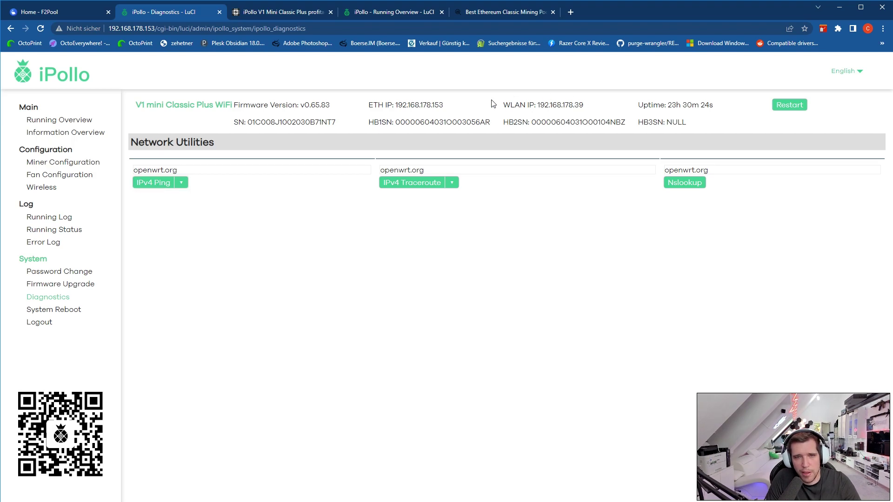
Step: Ping openwrt.org from the miner, confirming 0% packet loss, then visit System Reboot
{"action": "left_click_drag", "start_coordinate": [536, 105], "coordinate": [590, 102]}
{"action": "left_click", "coordinate": [572, 103]}
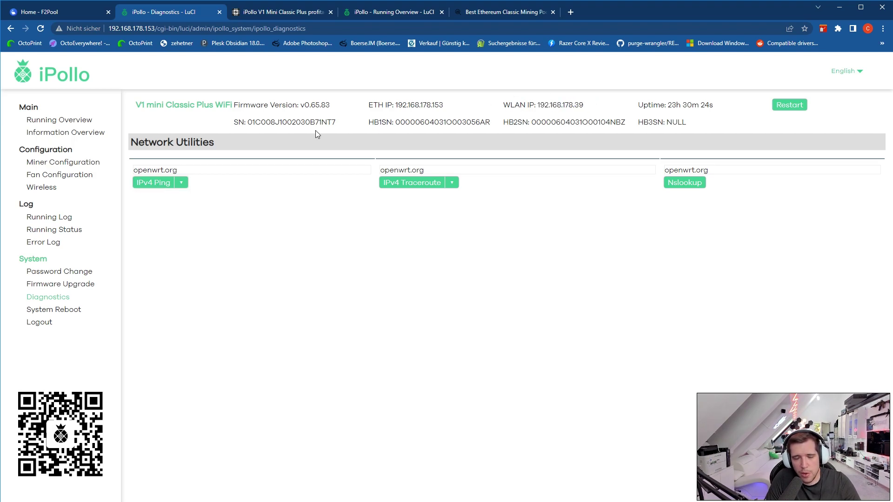
{"action": "left_click", "coordinate": [162, 185]}
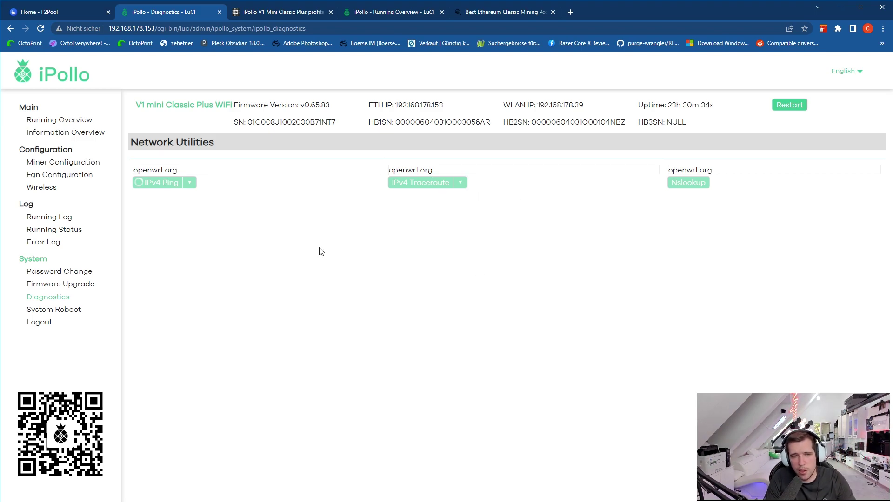
{"action": "left_click_drag", "start_coordinate": [321, 252], "coordinate": [251, 274]}
{"action": "left_click", "coordinate": [252, 274]}
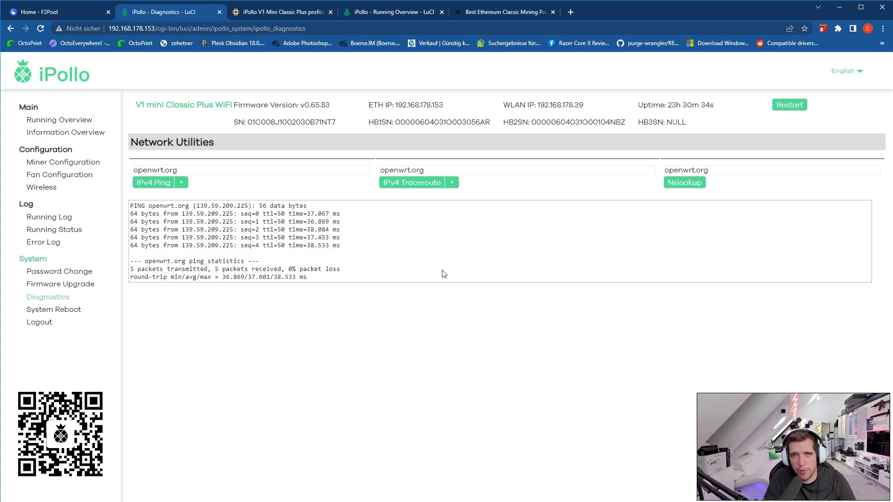
{"action": "left_click", "coordinate": [66, 310]}
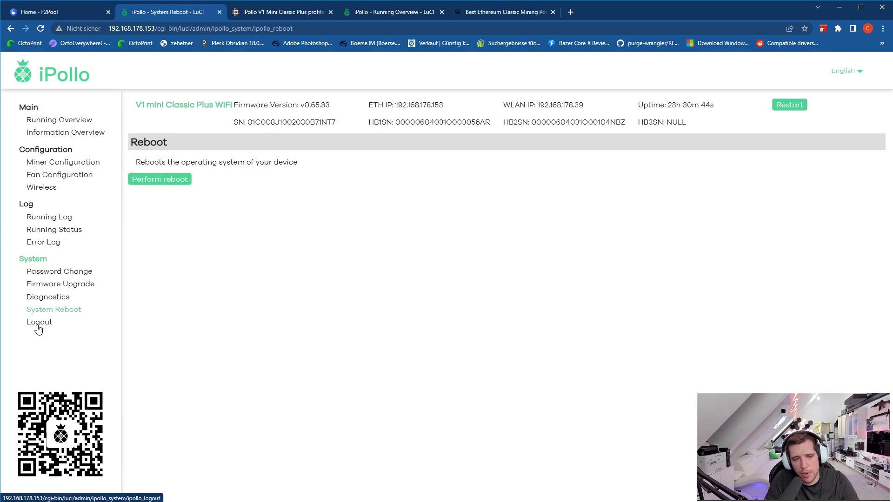
{"action": "left_click", "coordinate": [57, 123]}
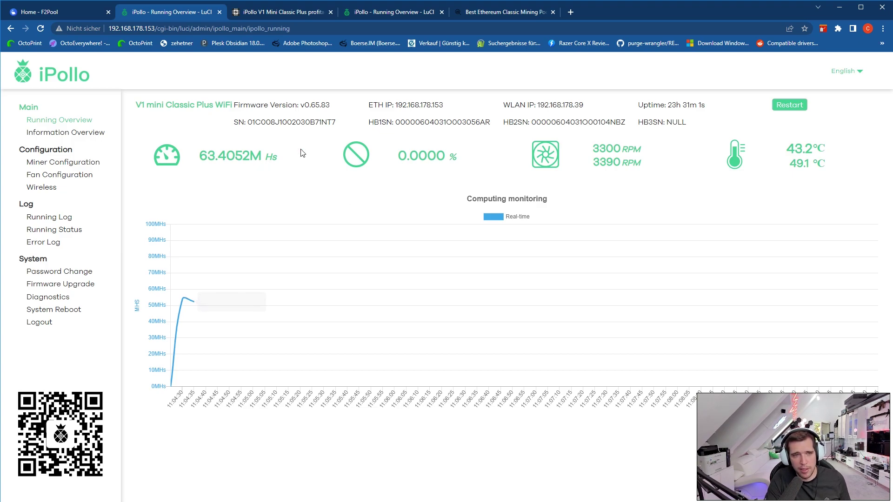
Step: Watch the Running Overview hashrate climb to 186.1349 MH/s on the WLAN connection
{"action": "left_click_drag", "start_coordinate": [502, 104], "coordinate": [578, 109]}
{"action": "left_click", "coordinate": [578, 110]}
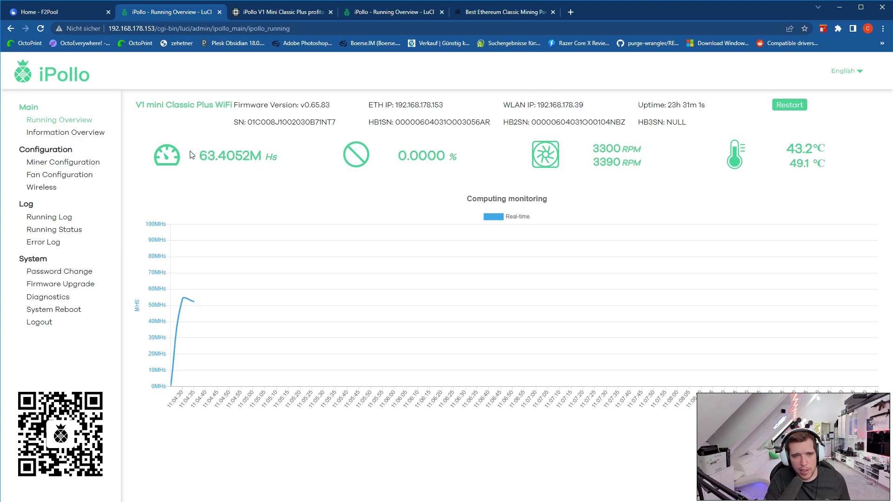
{"action": "left_click_drag", "start_coordinate": [198, 155], "coordinate": [279, 158]}
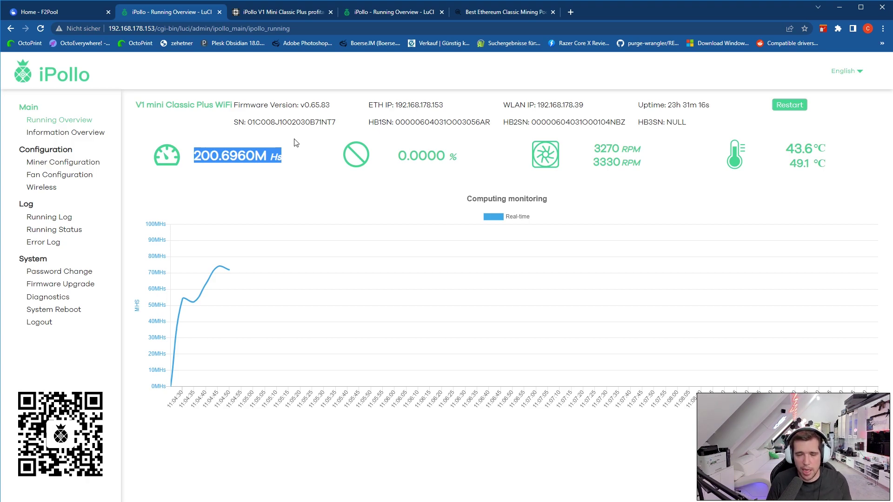
{"action": "left_click", "coordinate": [65, 13]}
Step: Check F2Pool's ETC hashrate: 267.54 MH/s over 24h, 336.13 MH/s over 15 minutes, one miner online
{"action": "scroll", "coordinate": [352, 290], "scroll_direction": "up", "scroll_amount": 3}
{"action": "double_click", "coordinate": [364, 332]}
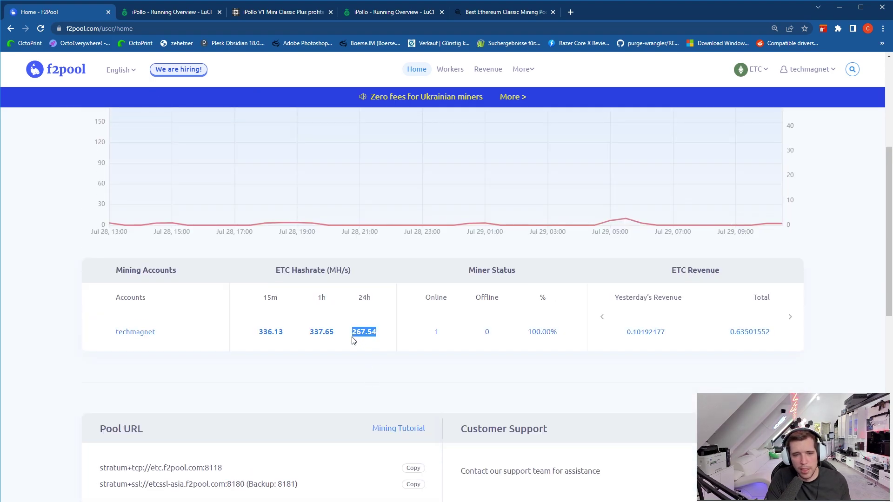
{"action": "left_click_drag", "start_coordinate": [361, 331], "coordinate": [345, 343]}
{"action": "left_click", "coordinate": [352, 336]}
{"action": "scroll", "coordinate": [352, 336], "scroll_direction": "up", "scroll_amount": 5}
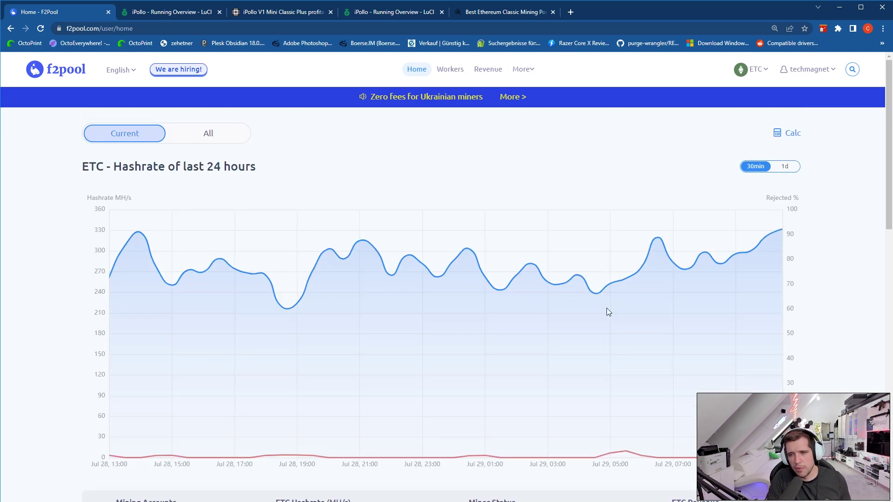
{"action": "scroll", "coordinate": [339, 309], "scroll_direction": "down", "scroll_amount": 12}
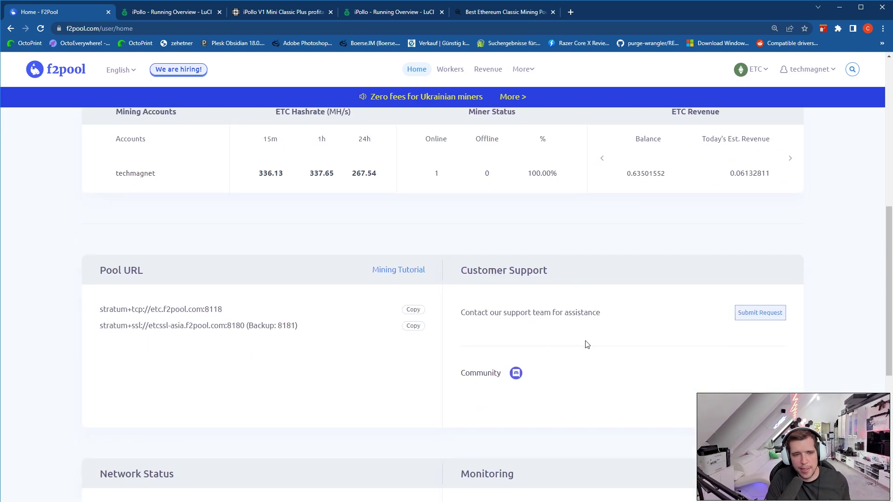
{"action": "scroll", "coordinate": [529, 339], "scroll_direction": "up", "scroll_amount": 8}
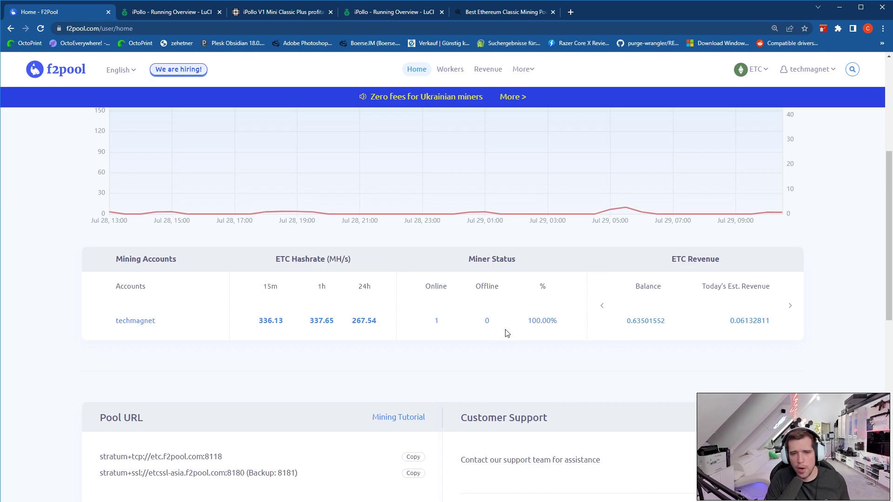
{"action": "scroll", "coordinate": [506, 331], "scroll_direction": "up", "scroll_amount": 5}
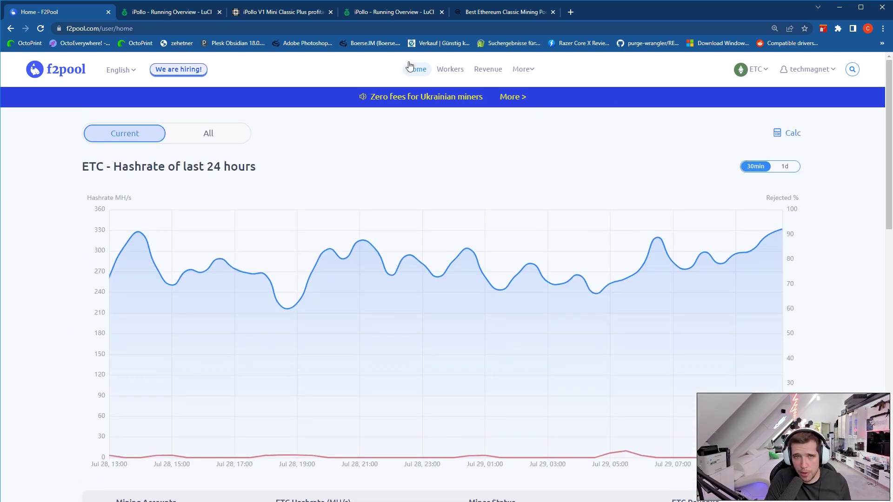
{"action": "left_click", "coordinate": [205, 11]}
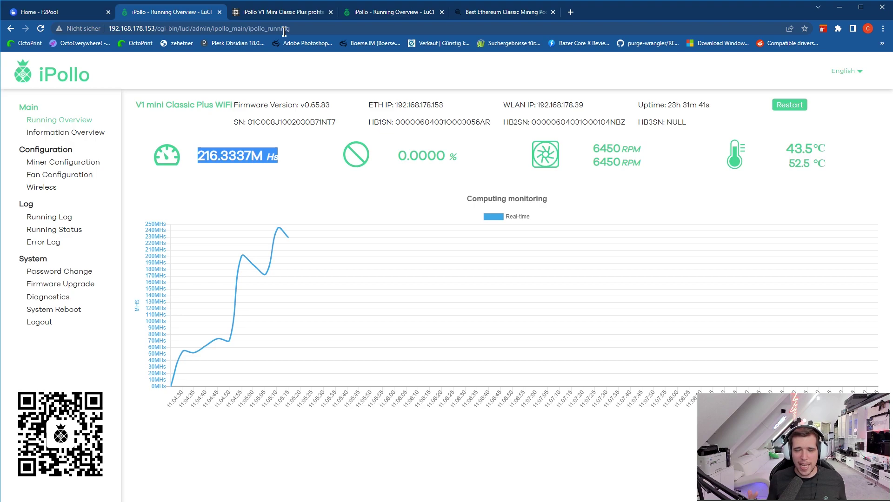